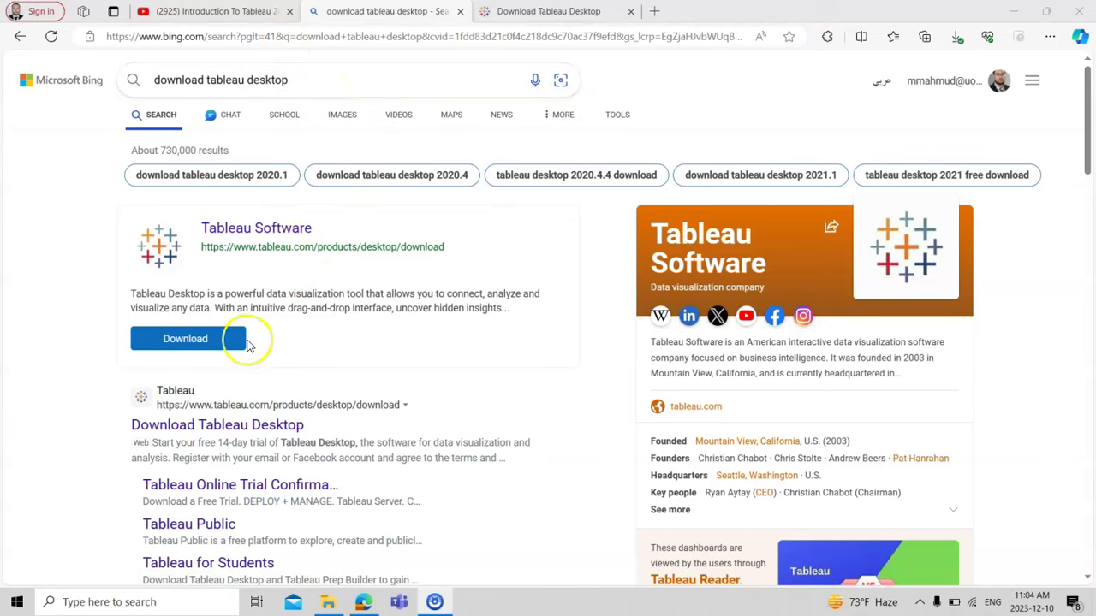
- Open tableau.com/products/desktop/download from the Tableau Software search result's Download link
click(192, 341)
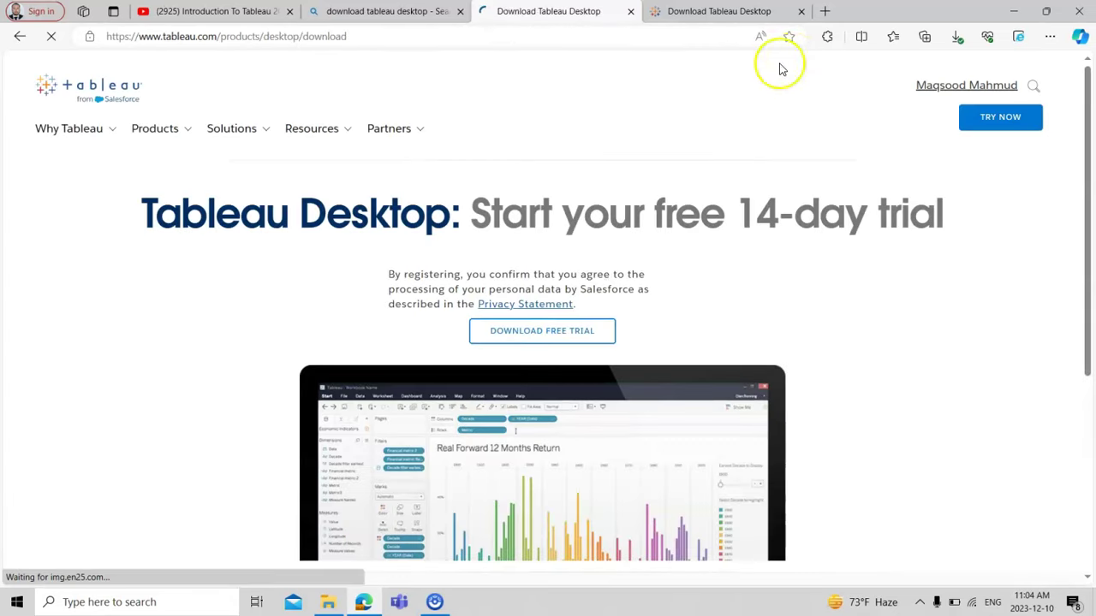
- Start downloading the 546 MB Tableau Desktop free trial installer
click(541, 346)
click(739, 334)
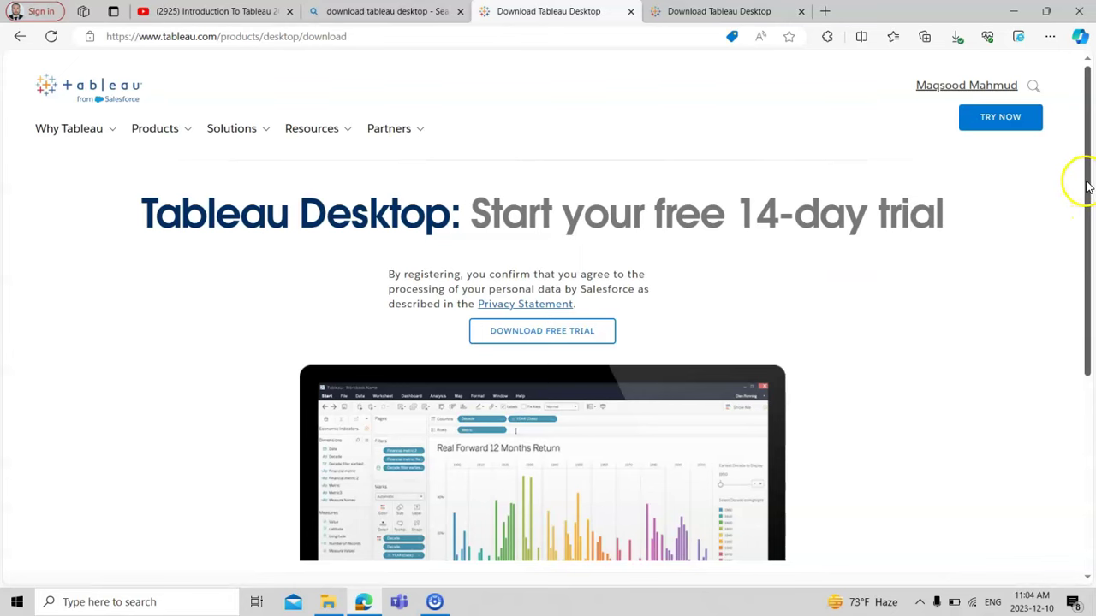
mouse_move(1087, 213)
mouse_down()
mouse_move(1091, 364)
mouse_move(1091, 216)
mouse_up()
click(517, 332)
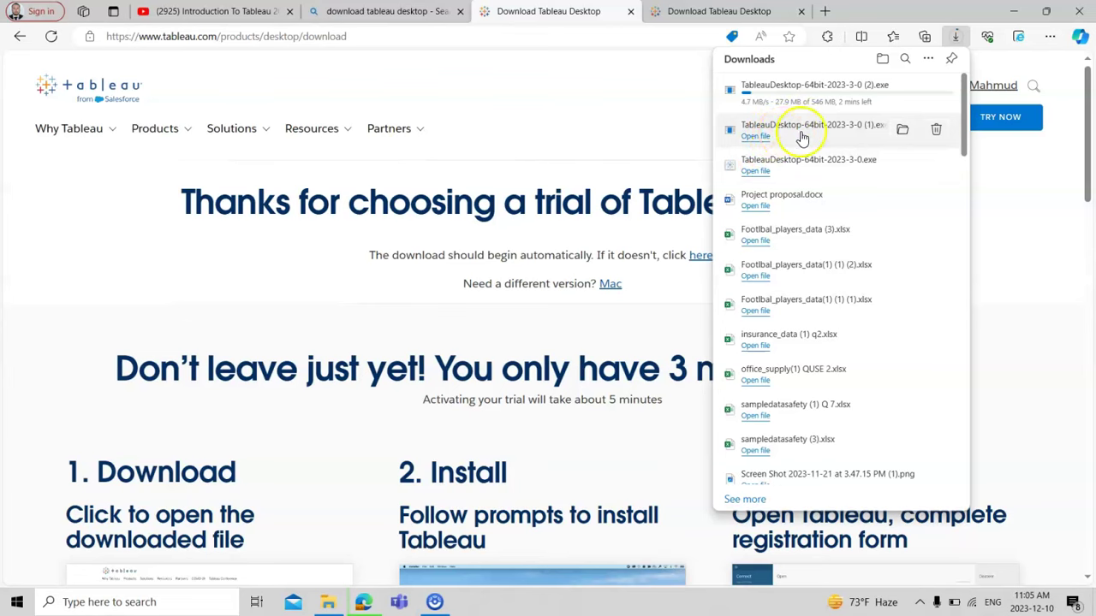
- Close the downloads list, dismiss the Teams chat notification, and minimize the browser
click(666, 128)
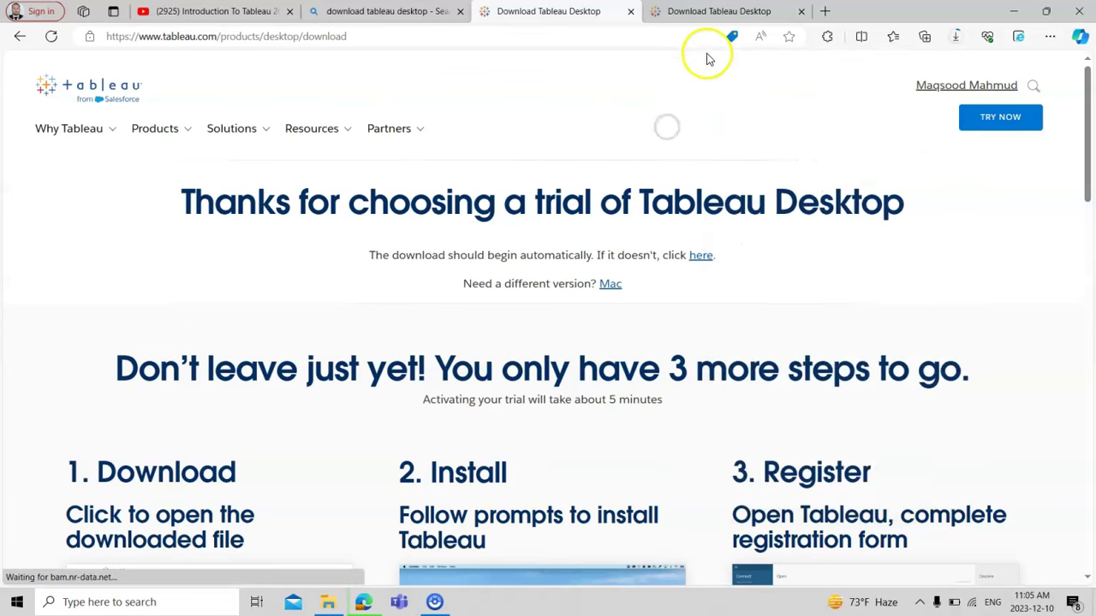
click(728, 15)
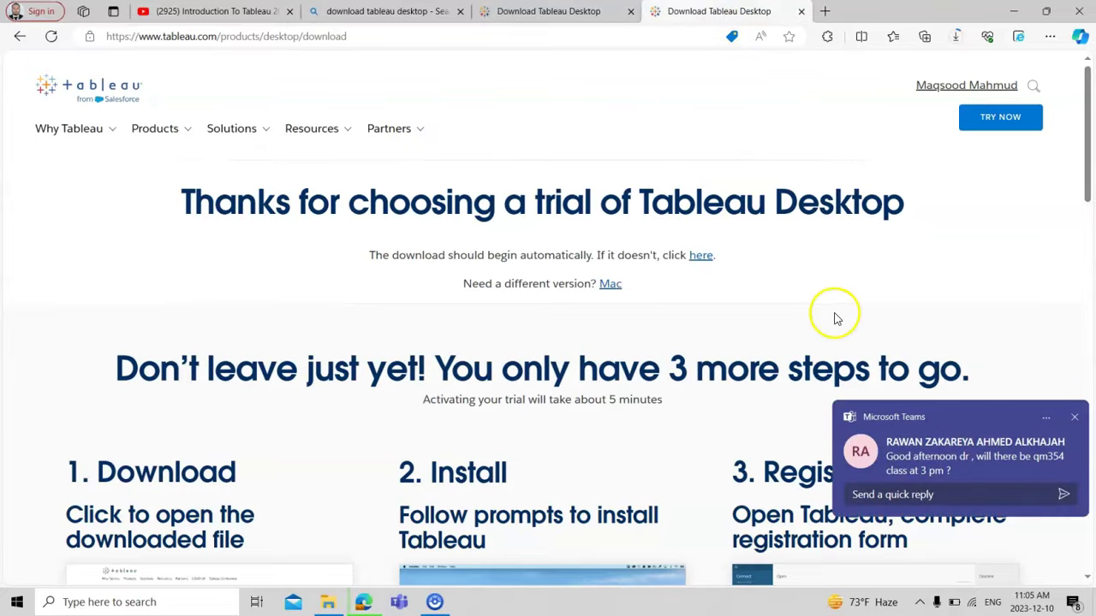
click(1072, 417)
mouse_move(1085, 147)
mouse_down()
mouse_move(1090, 212)
mouse_move(1092, 146)
mouse_up()
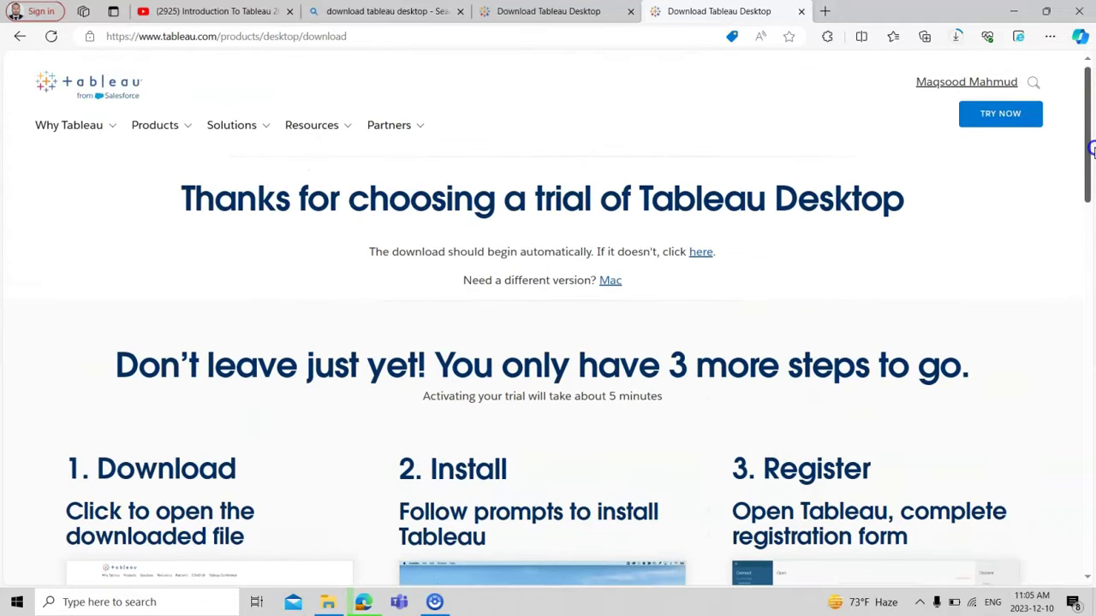
click(1015, 11)
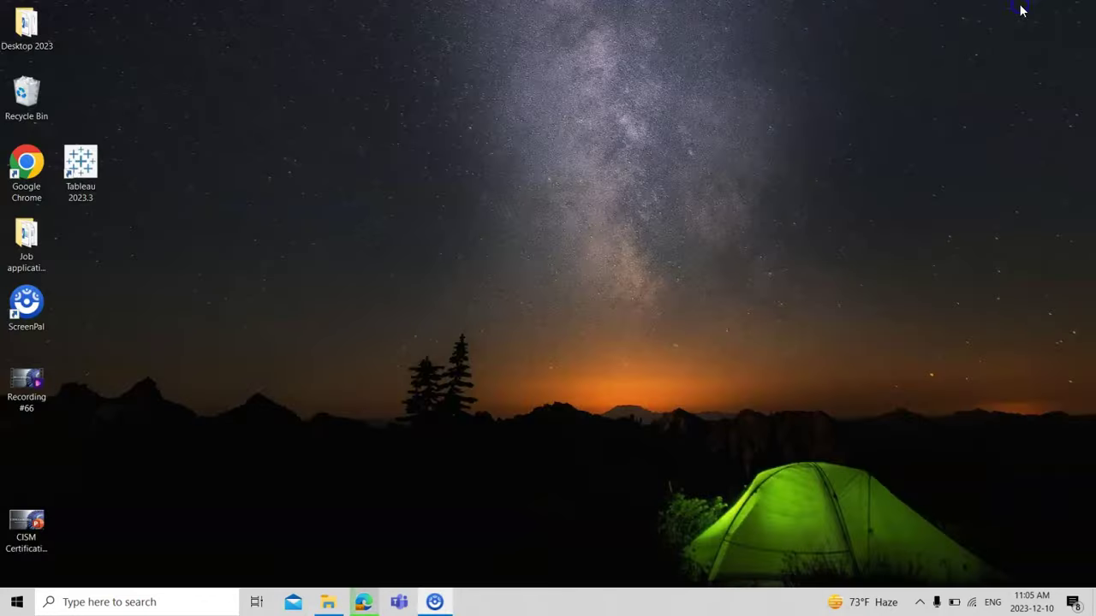
- Launch Tableau 2023.3 from the desktop and choose Continue Trial for the 14-day trial
click(80, 169)
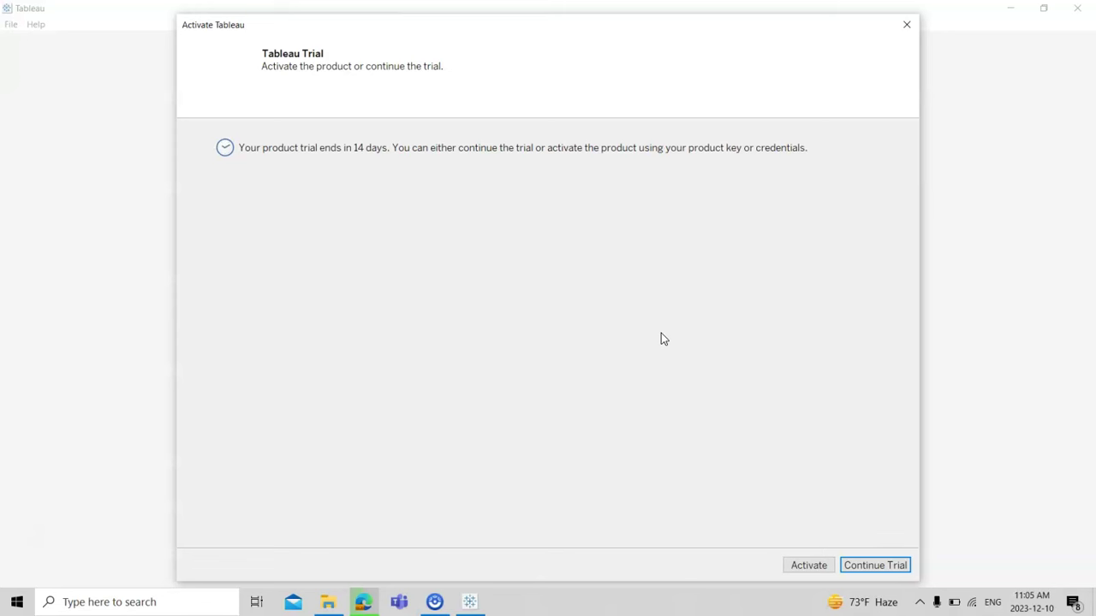
click(867, 566)
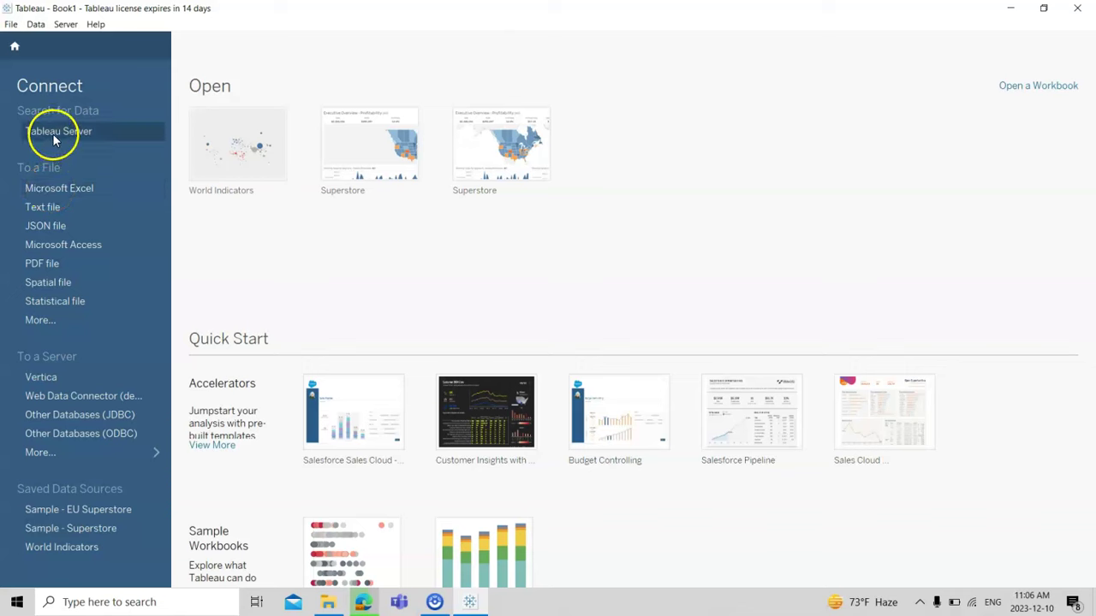
- Look over the Connect options, then open the Superstore sample workbook's Executive Overview dashboard
click(44, 245)
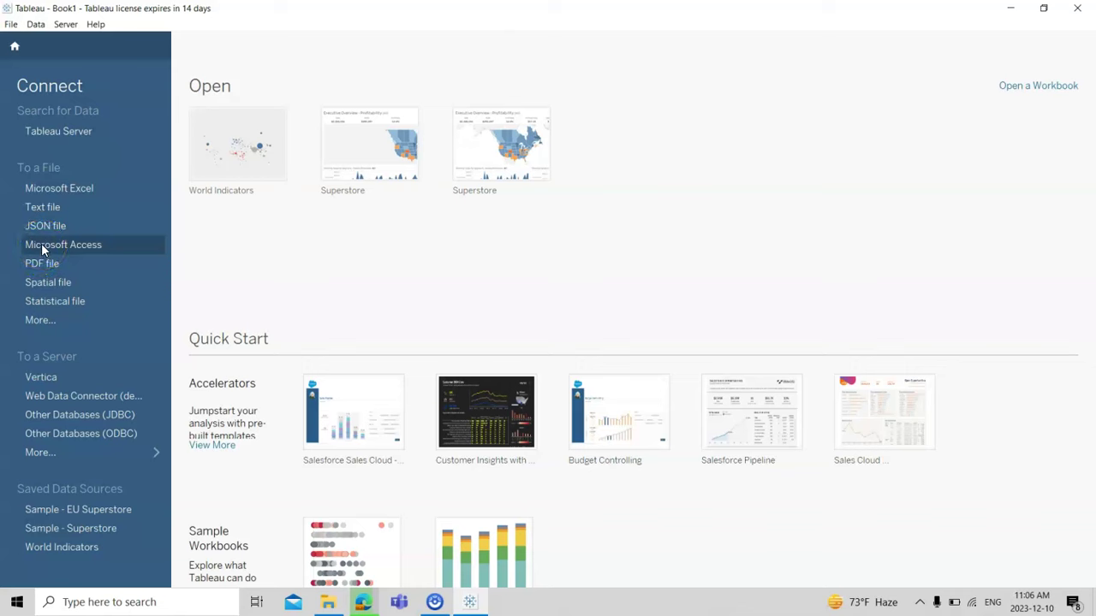
click(41, 265)
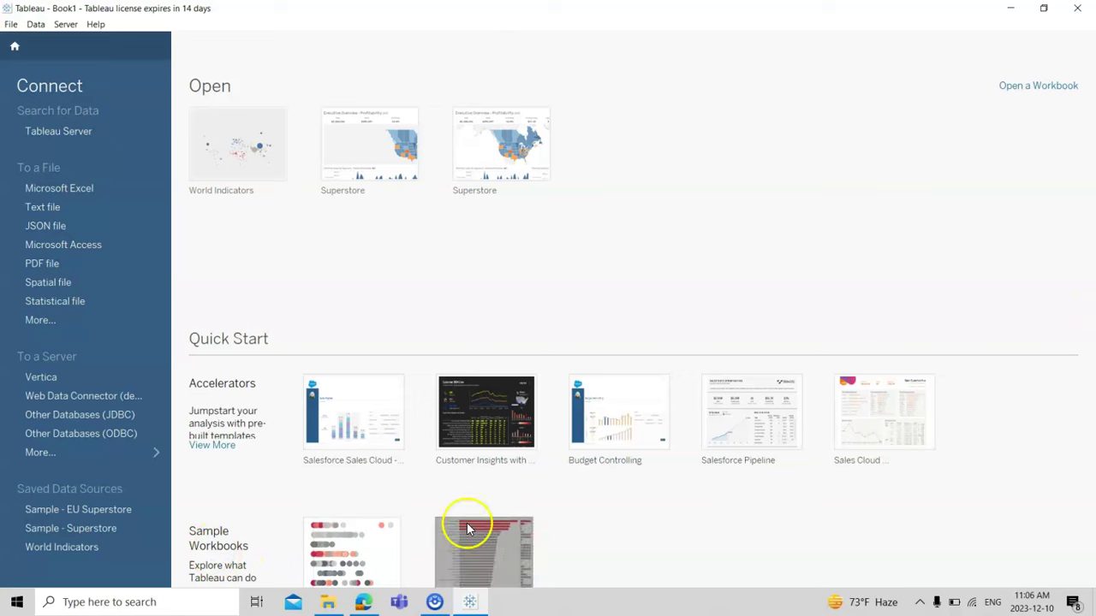
click(331, 542)
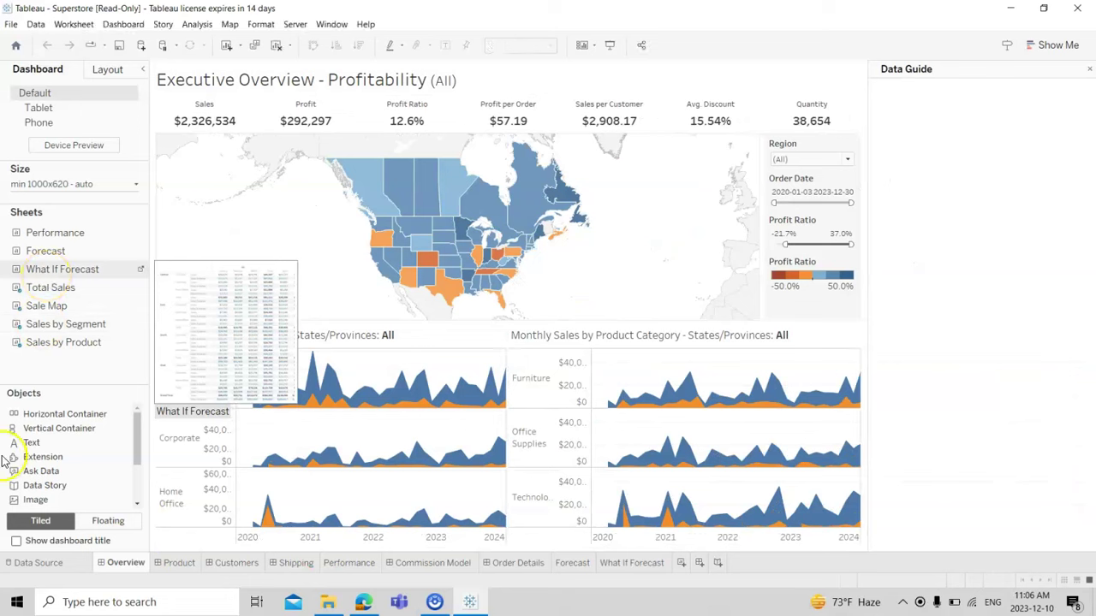
- Switch to the Data Source page for the live Sales Target Excel connection
click(48, 565)
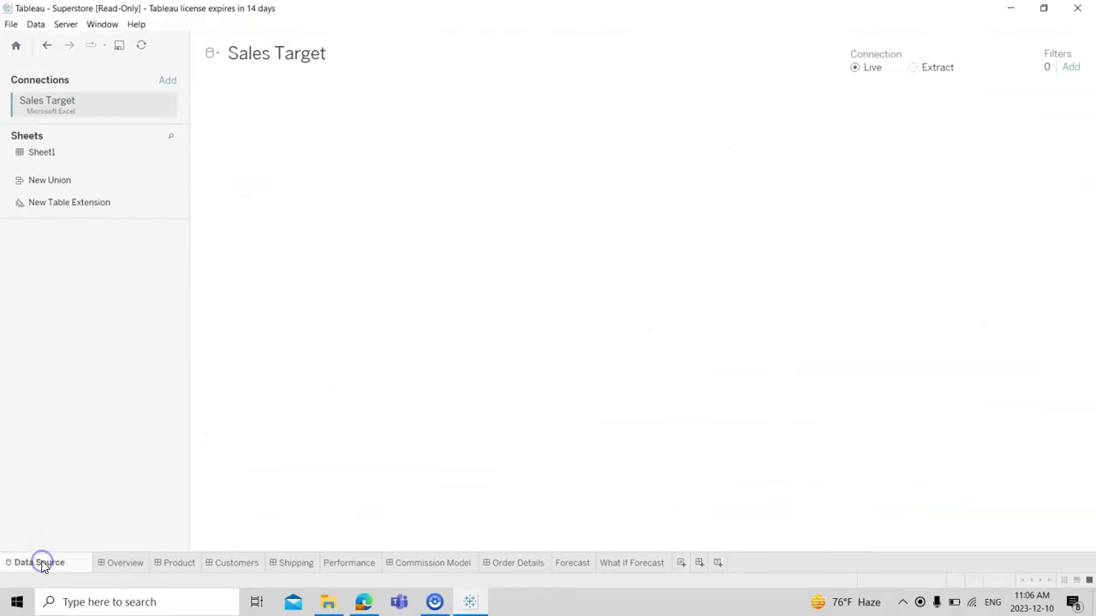
- Preview the Sales Target data's 4 fields, then return to the Overview dashboard
click(40, 568)
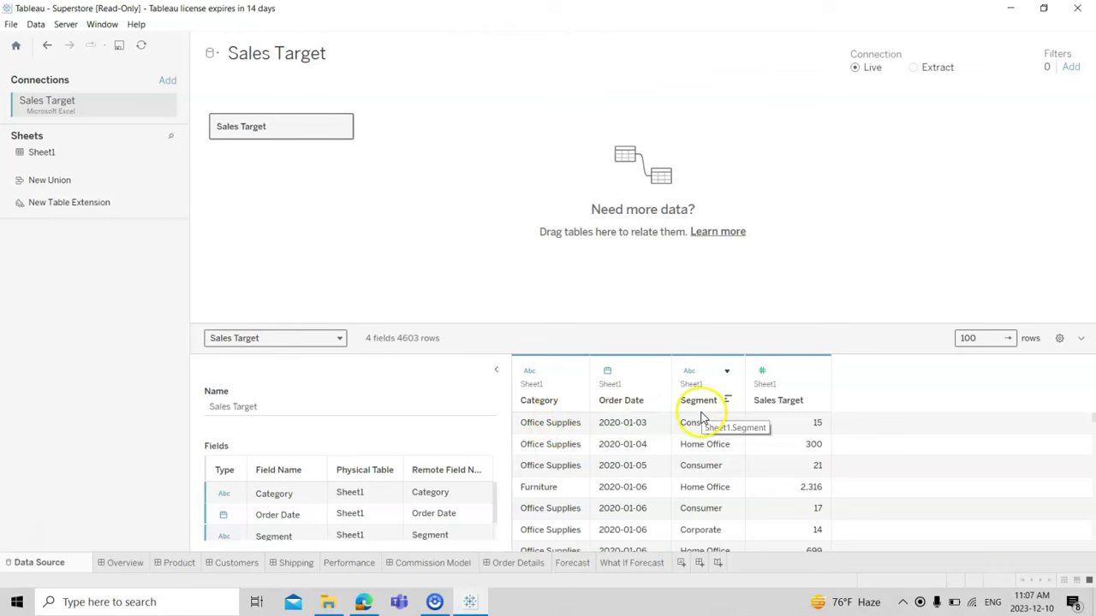
click(123, 564)
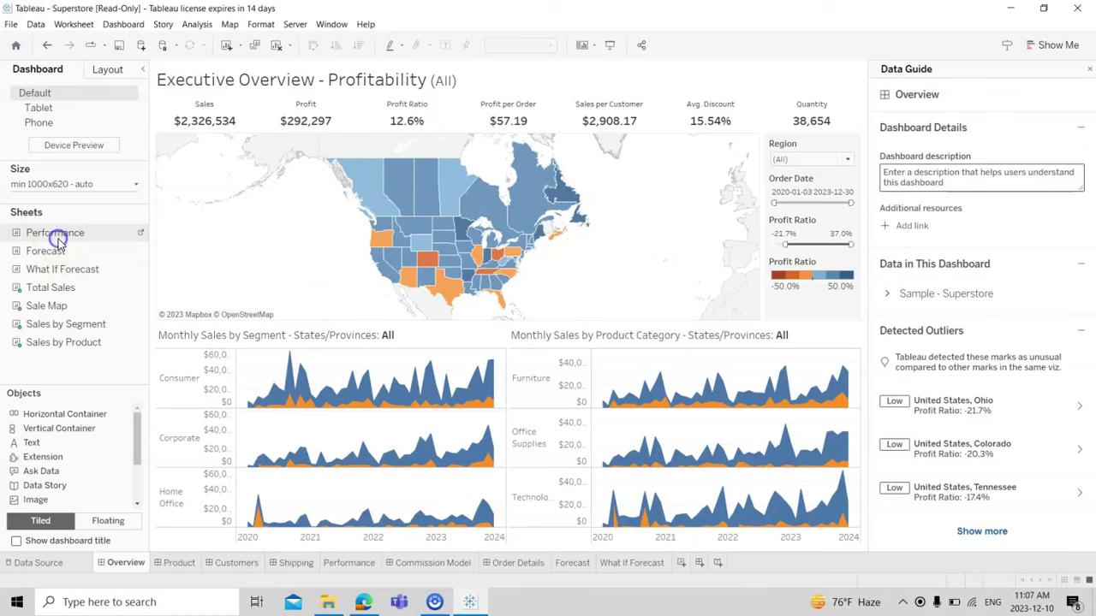
- Place the Performance, Forecast and What If Forecast sheets onto the Executive Overview dashboard
mouse_move(58, 242)
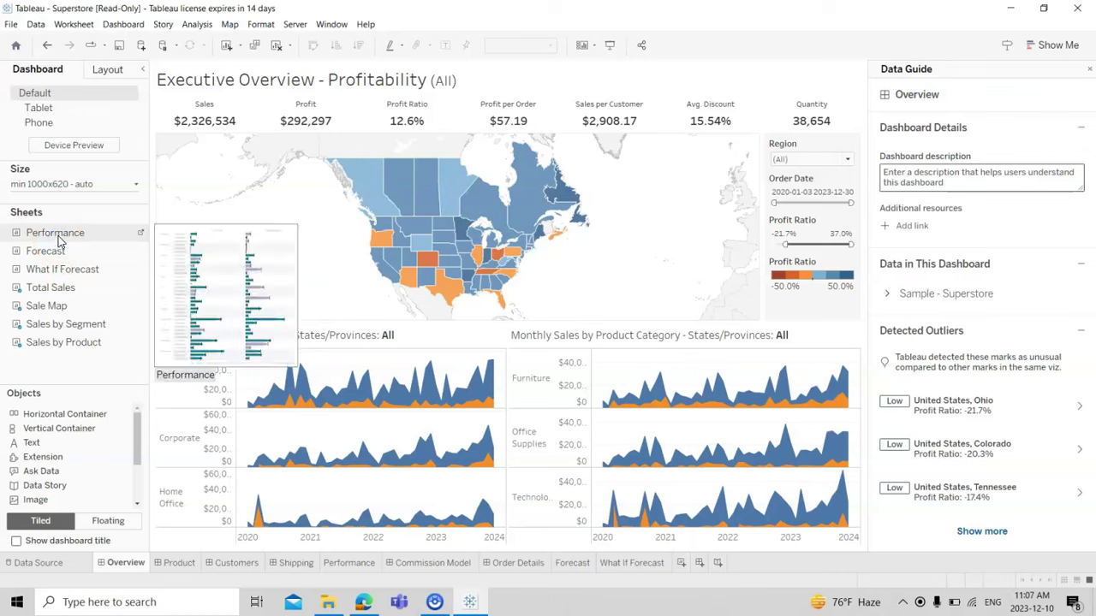
double_click(58, 242)
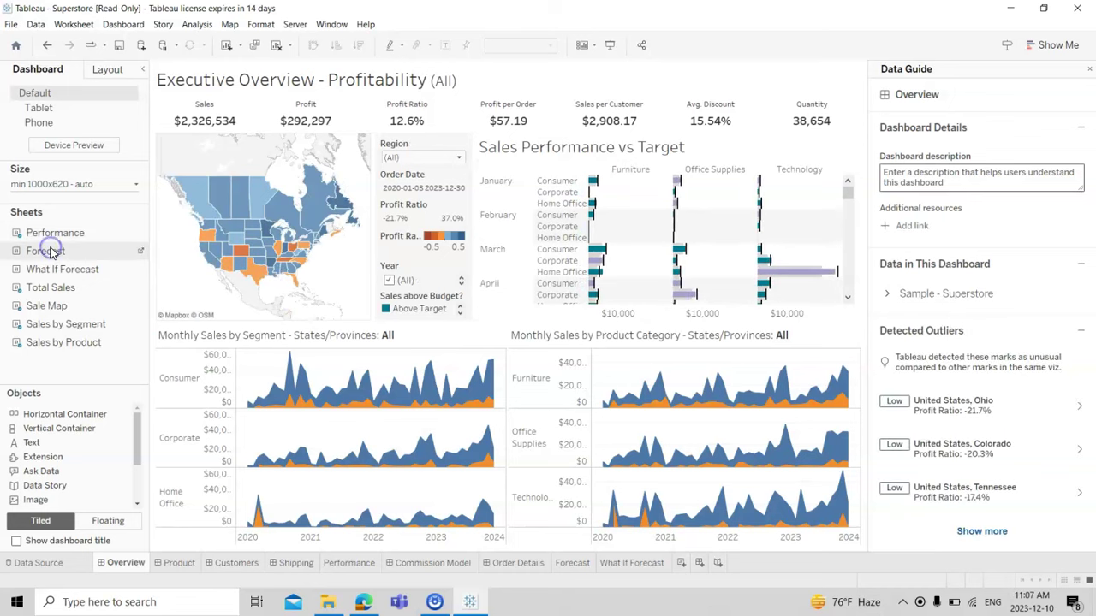
double_click(52, 251)
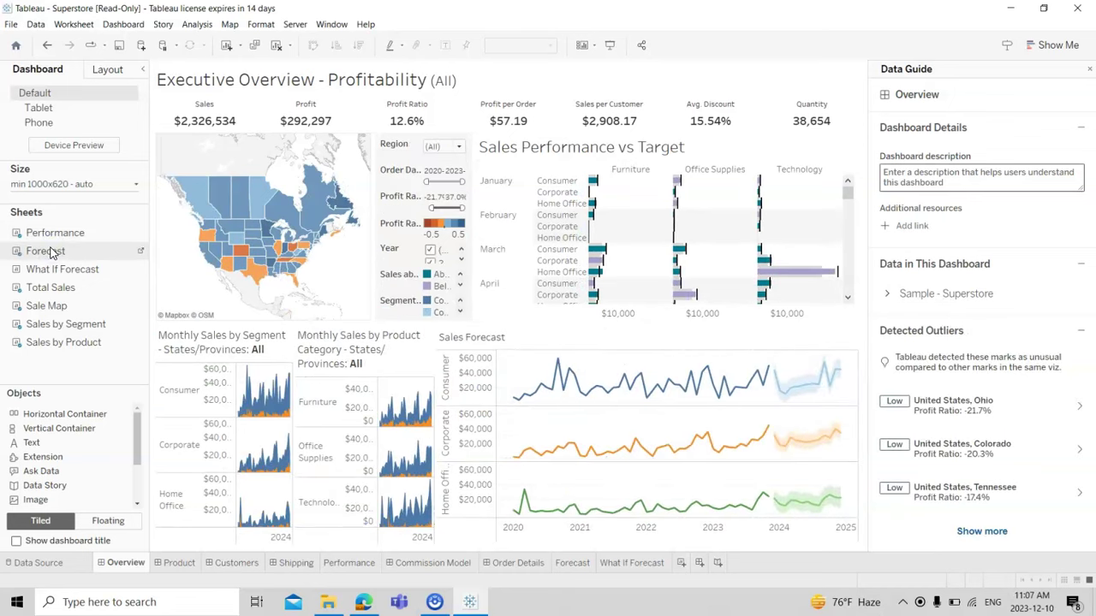
mouse_move(52, 268)
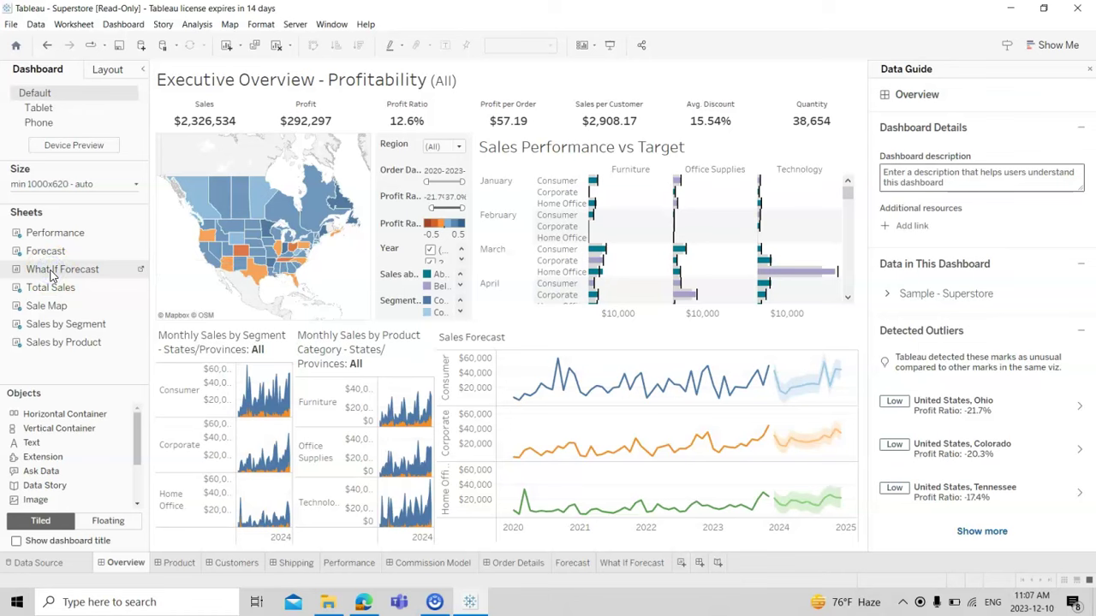
double_click(52, 272)
- Locate the Total Sales, Sale Map, Monthly Sales by Segment and Sales by Product zones
click(51, 289)
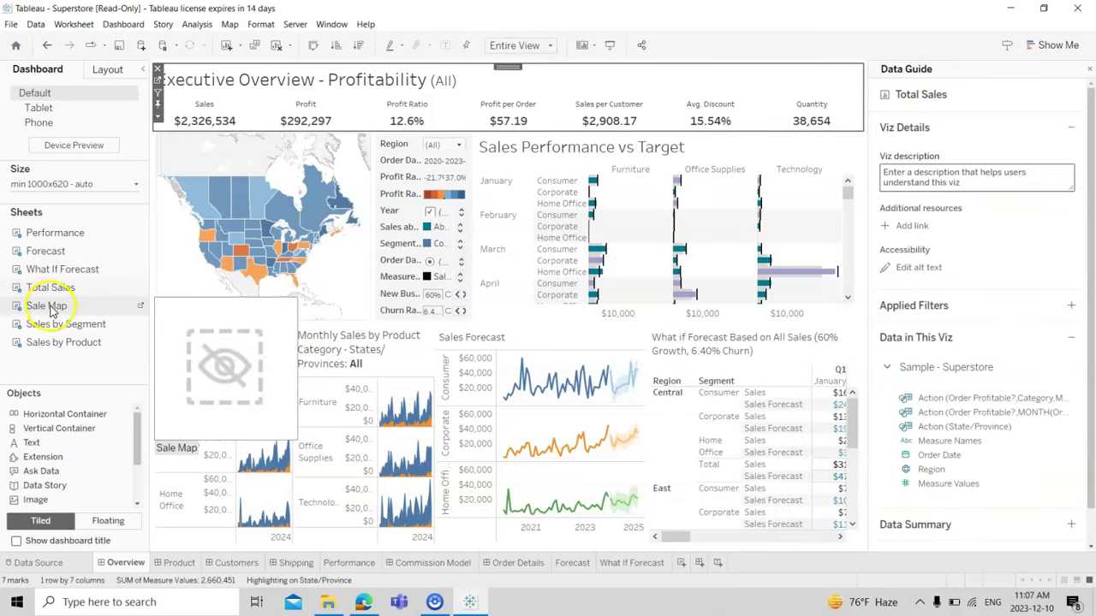
click(52, 310)
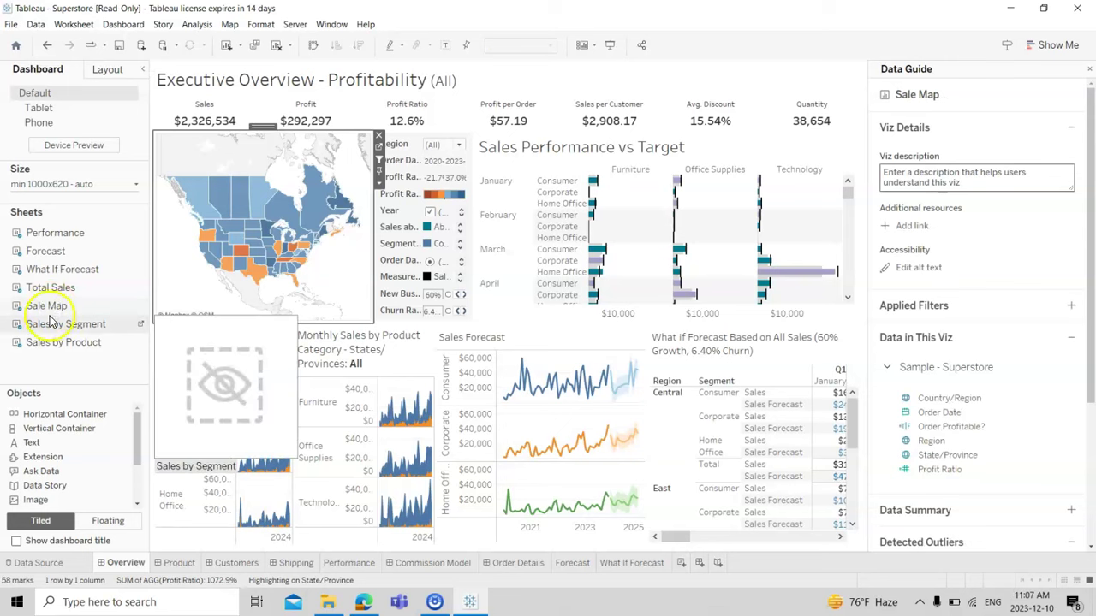
click(52, 328)
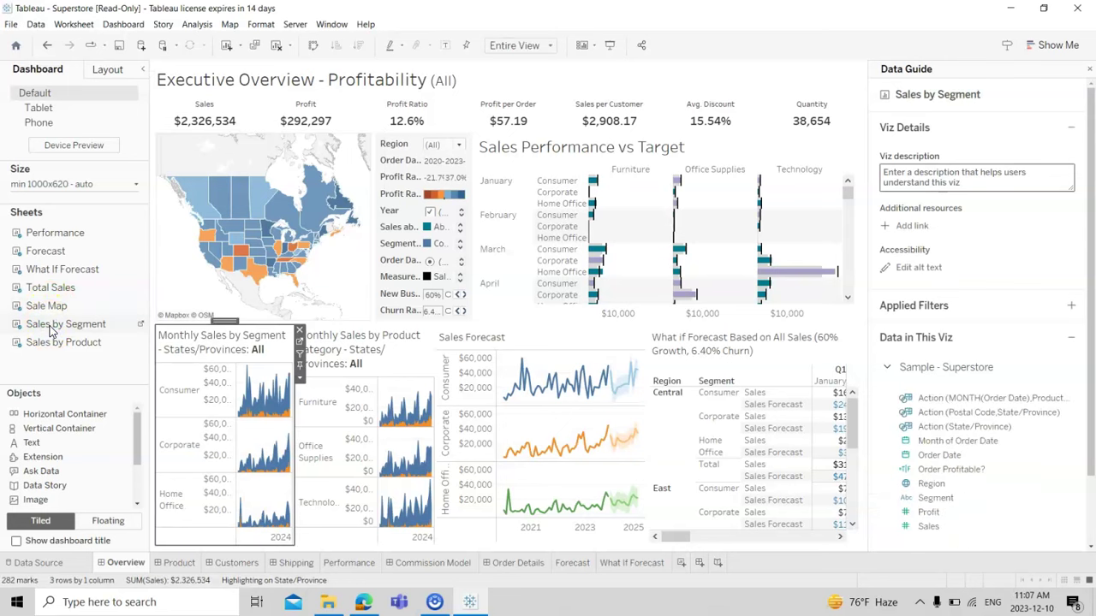
click(44, 343)
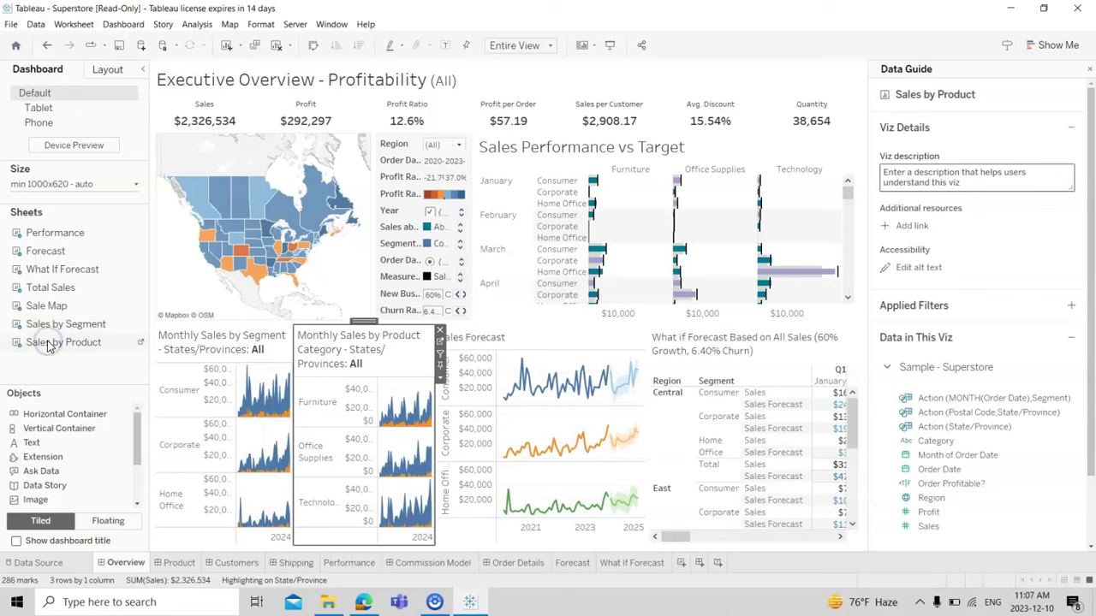
click(178, 565)
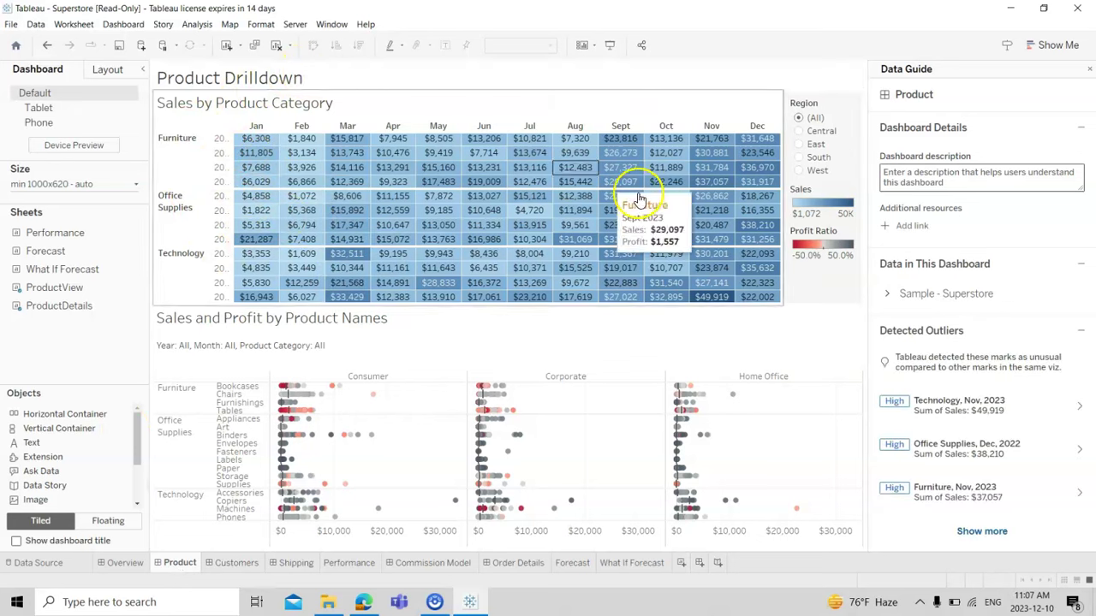
- Step the Product Drilldown Region filter through Central, East, South and West, then go to Customers
click(801, 132)
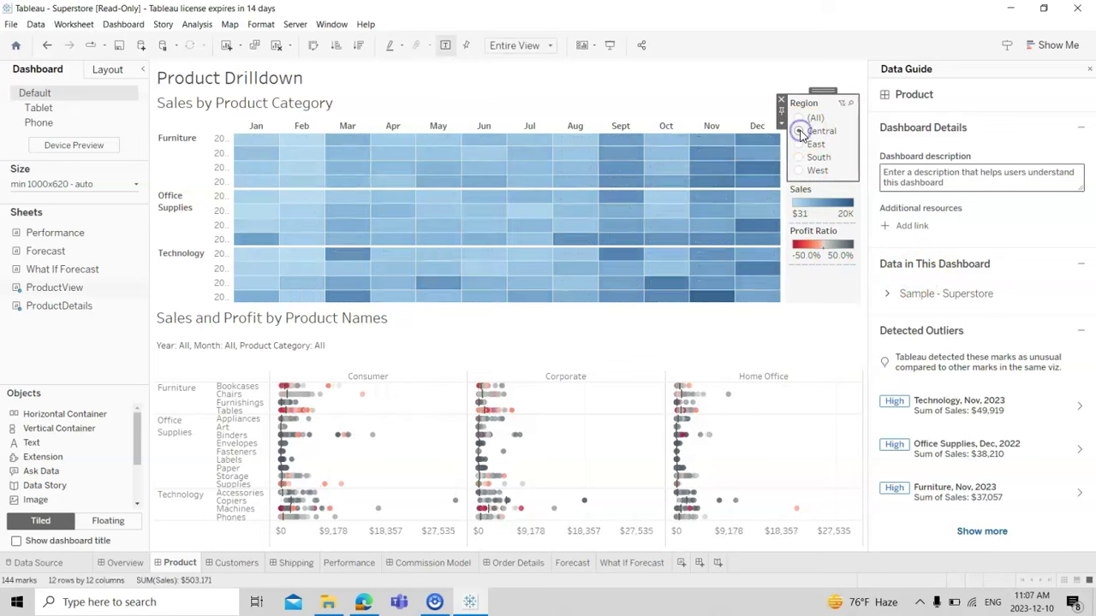
click(802, 145)
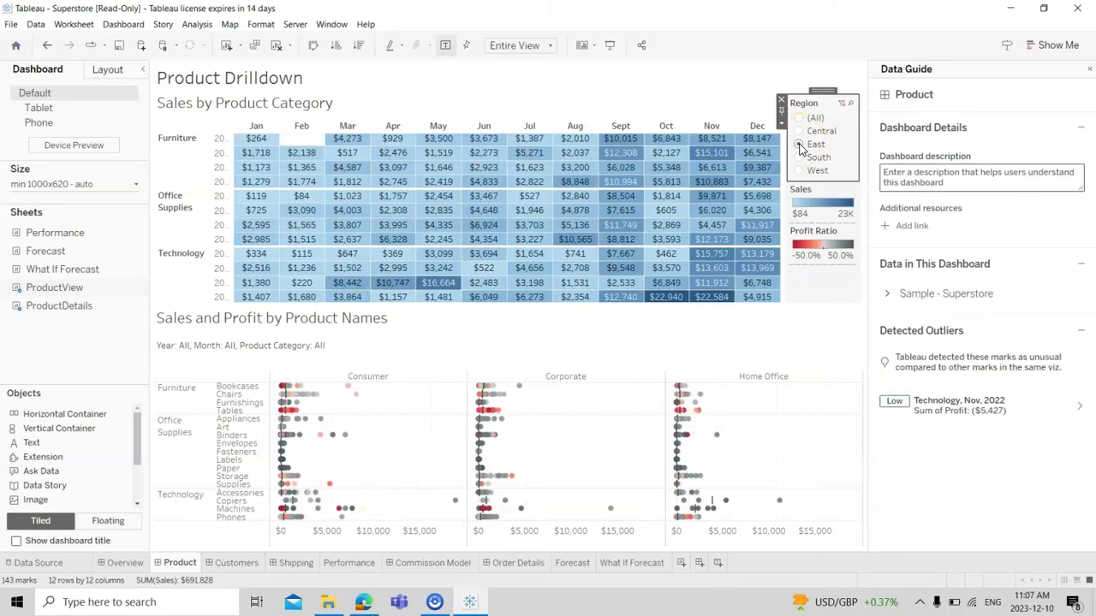
click(798, 158)
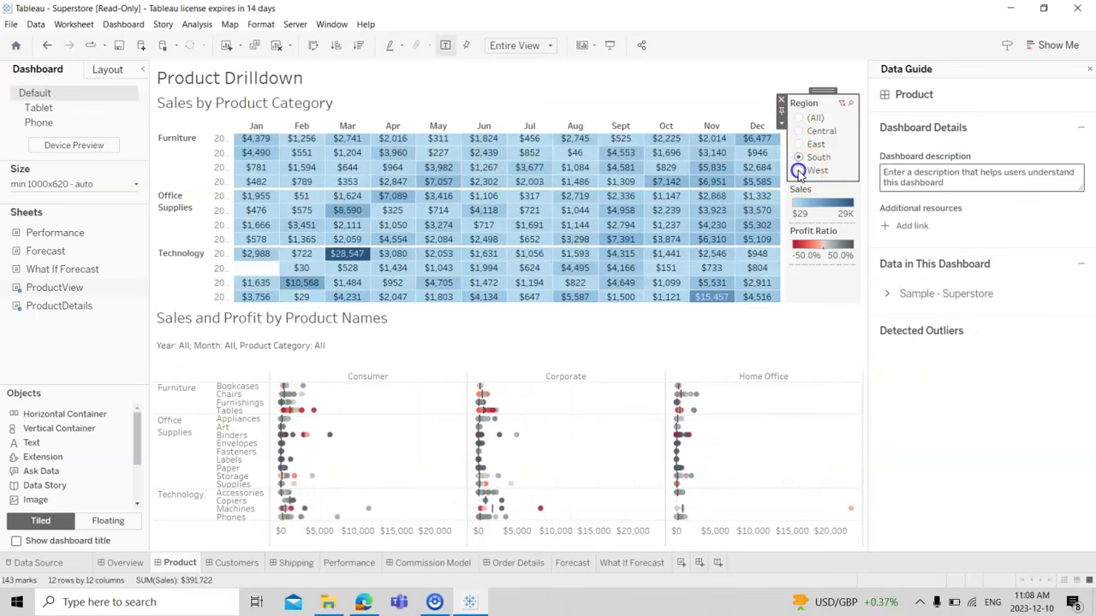
click(797, 170)
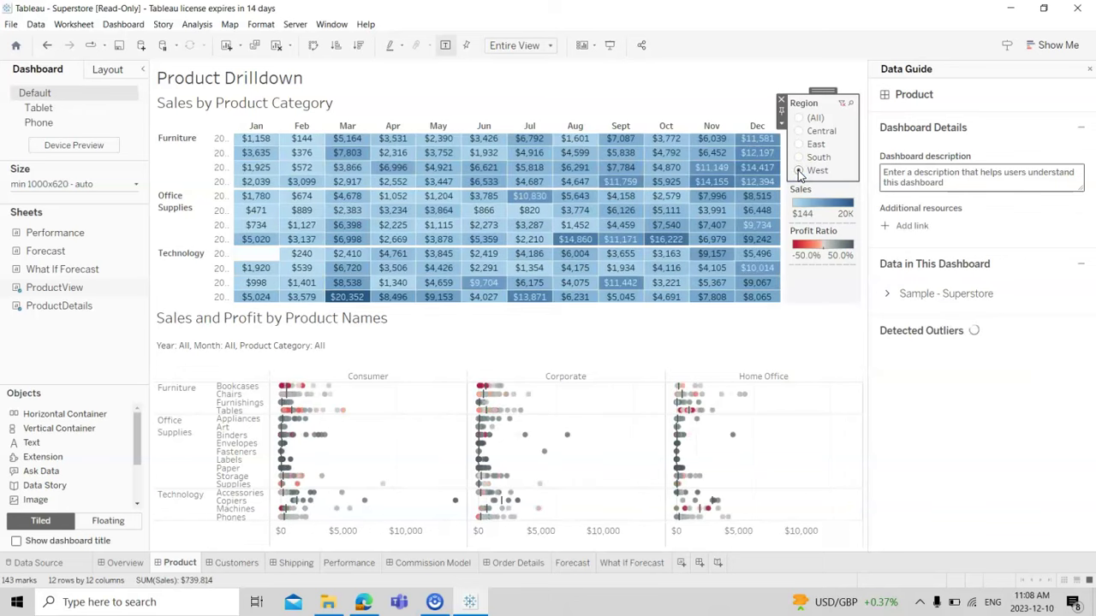
click(233, 564)
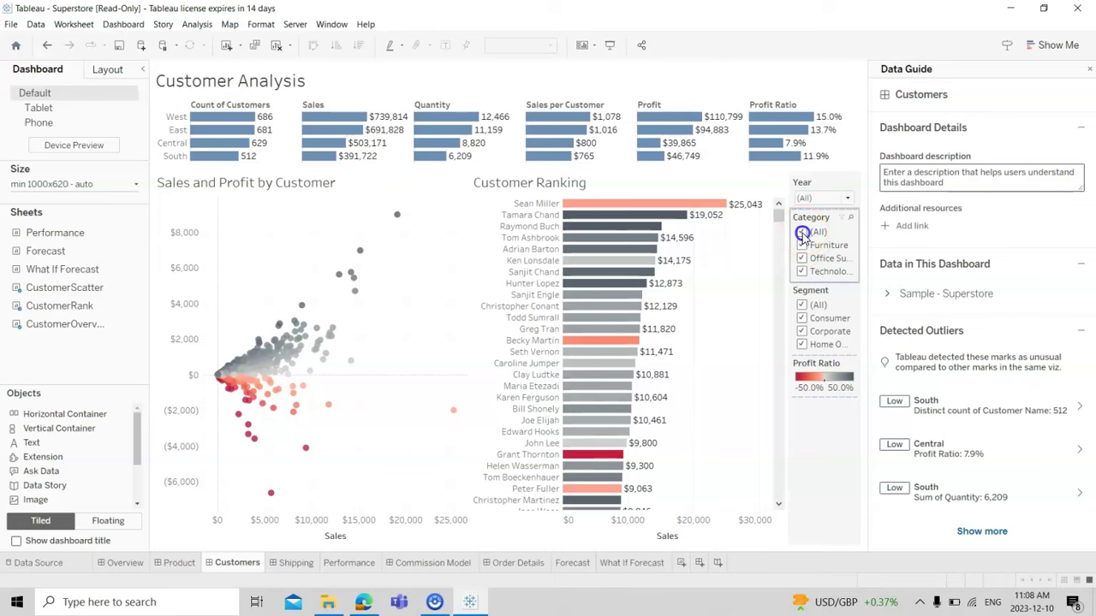
- Limit the Category filter to Furniture and Office Supplies, then move to the Shipping dashboard
click(801, 233)
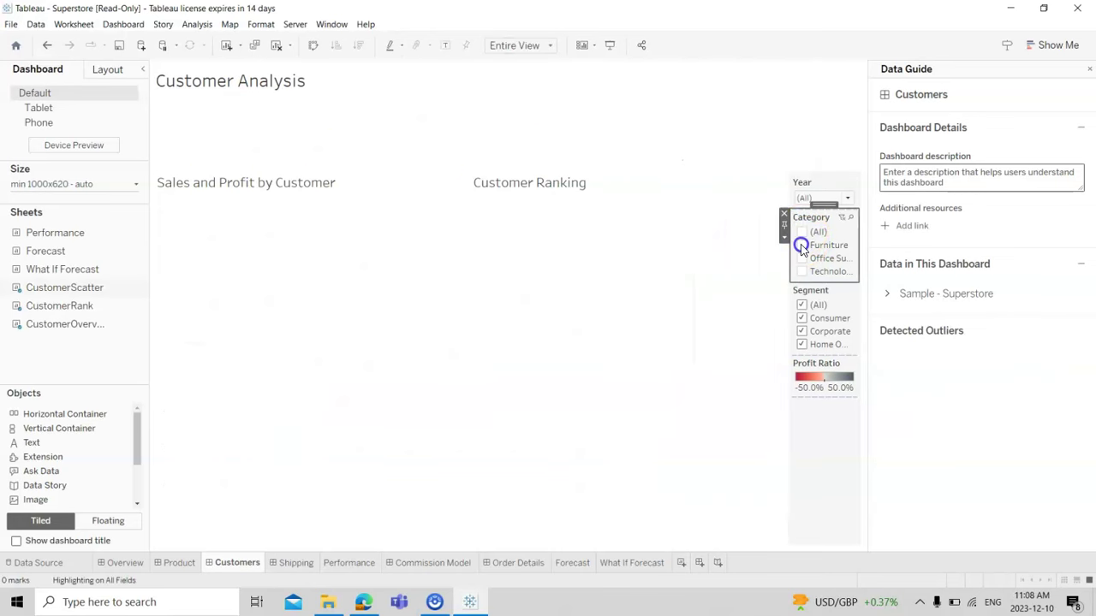
click(801, 246)
click(801, 246)
click(801, 246)
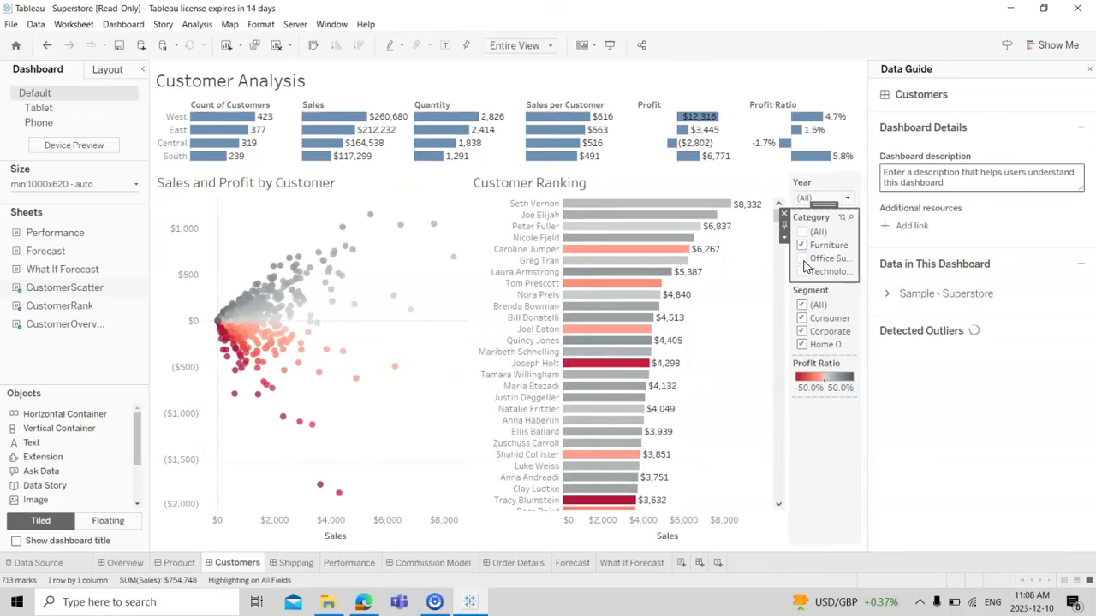
click(803, 261)
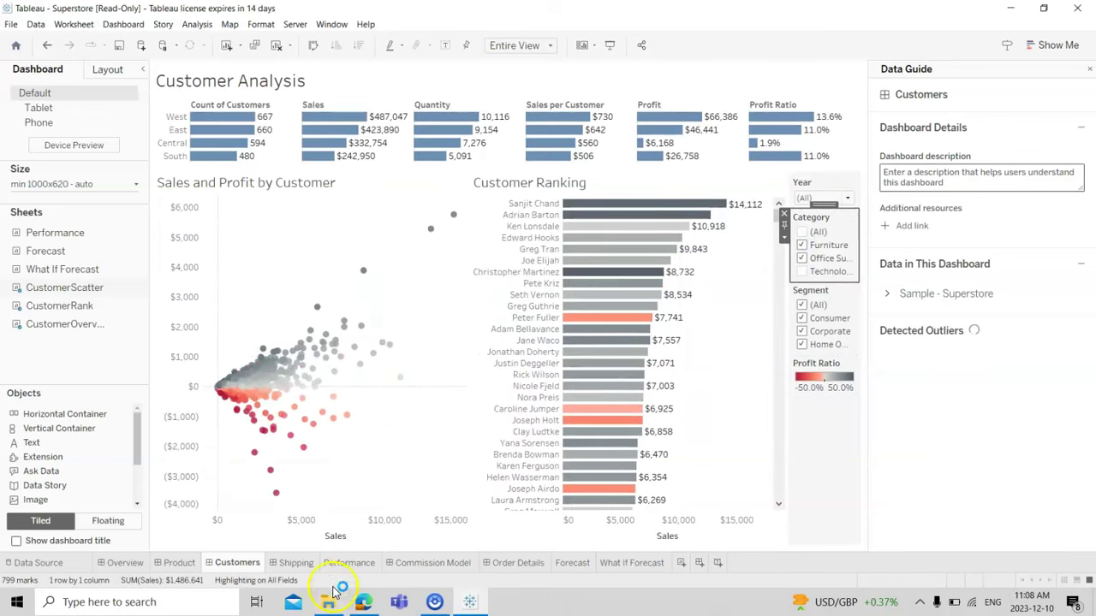
click(294, 563)
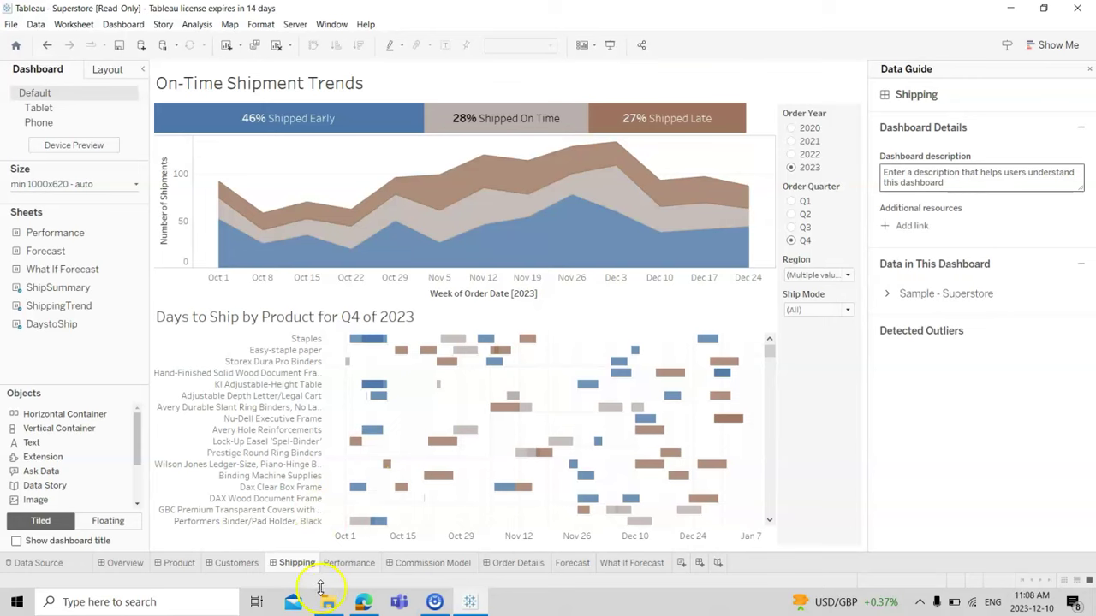
- Browse the Performance, Commission Model, Order Details and Sales Forecast sheets, then open What If Forecast
click(347, 563)
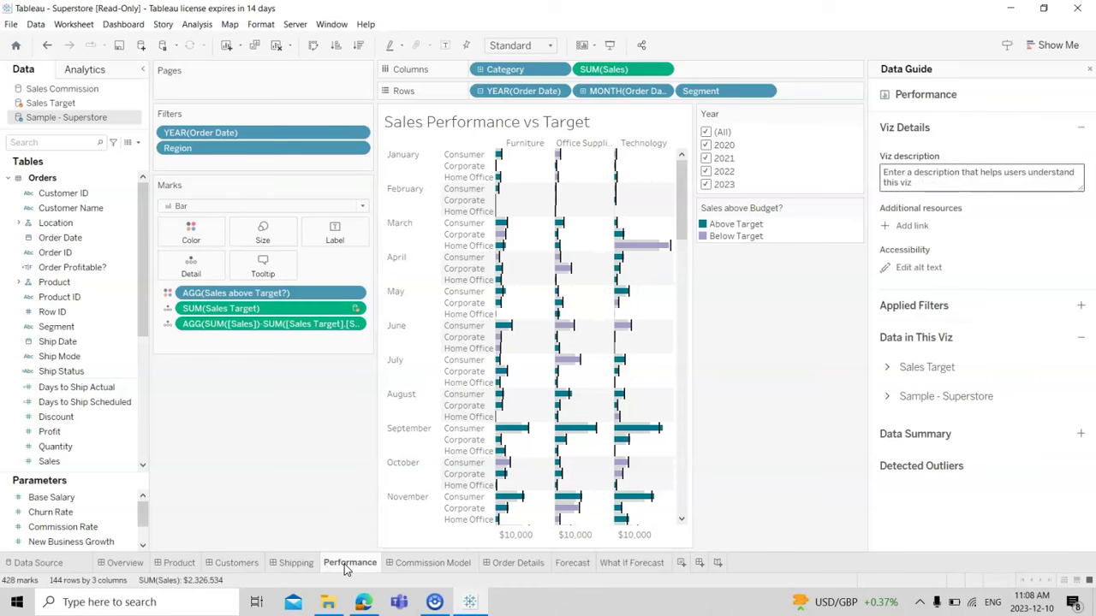
click(412, 563)
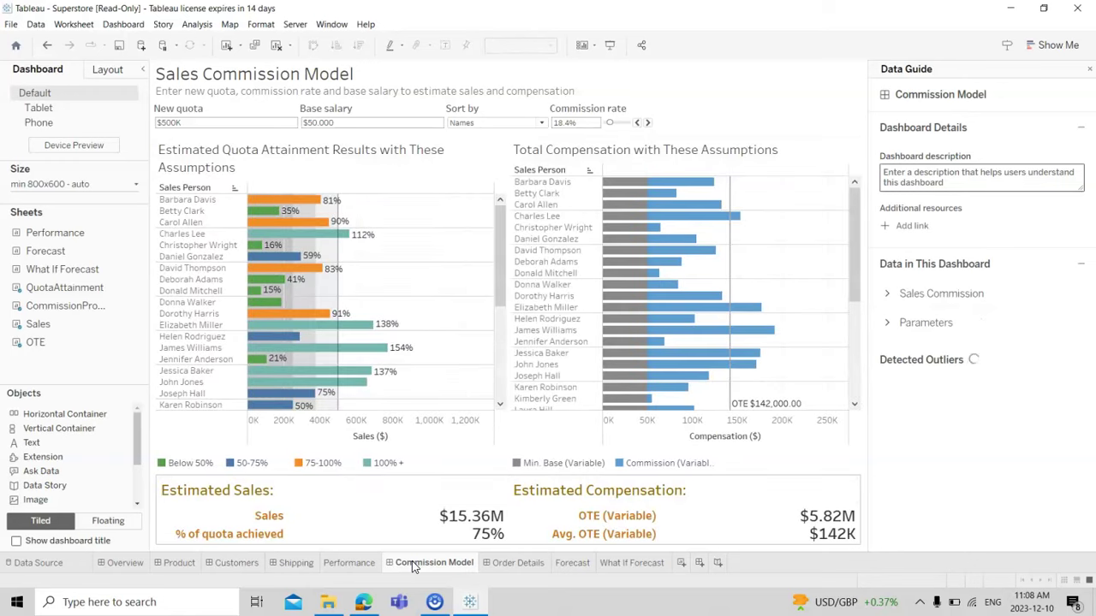
click(500, 562)
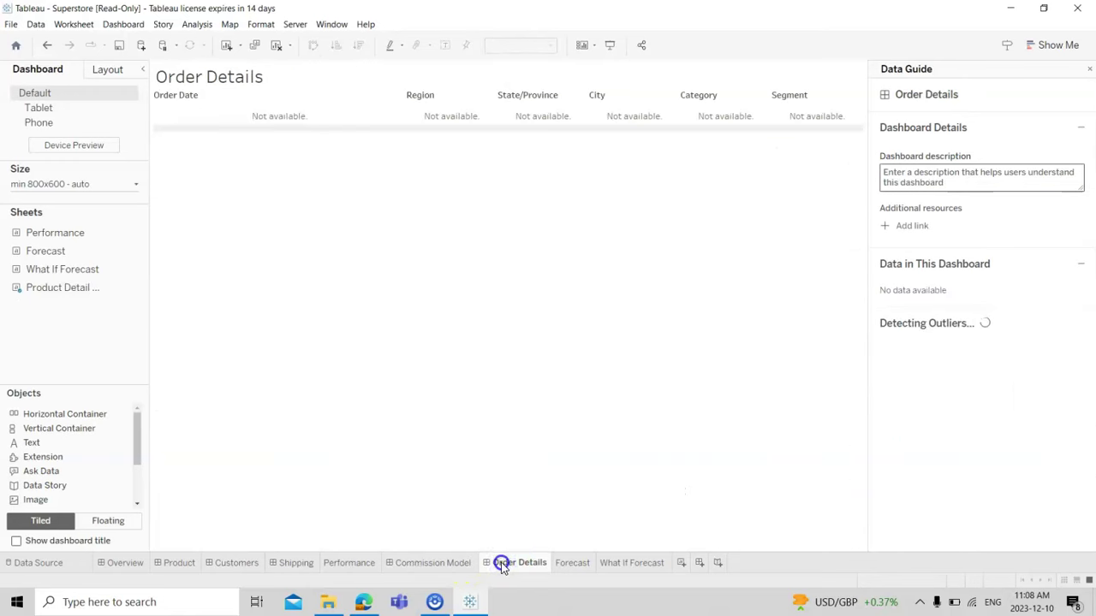
drag(501, 565, 567, 570)
click(568, 568)
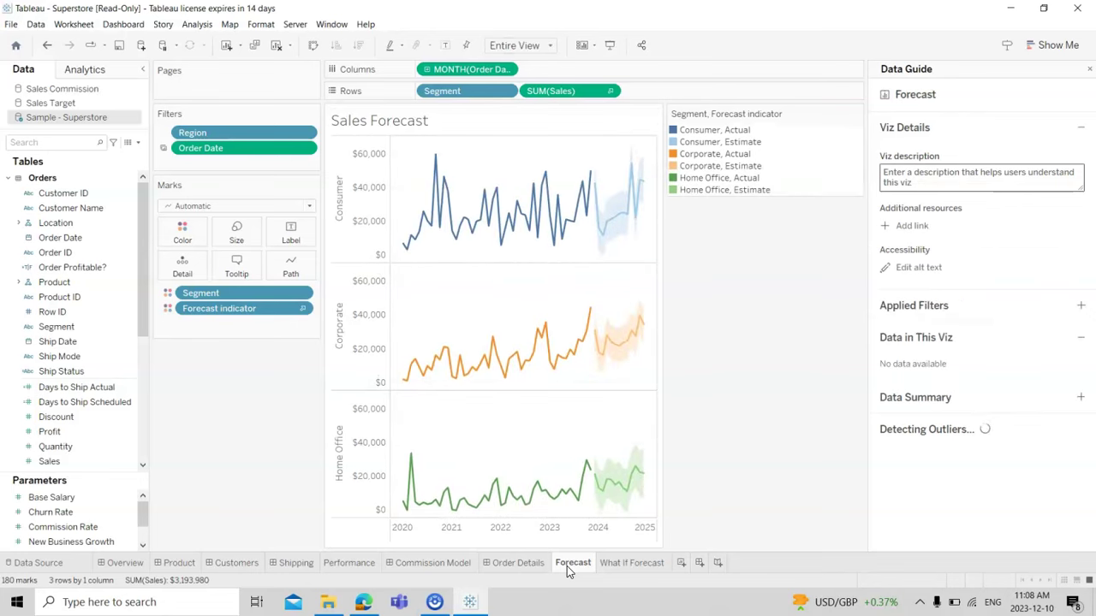
mouse_move(586, 199)
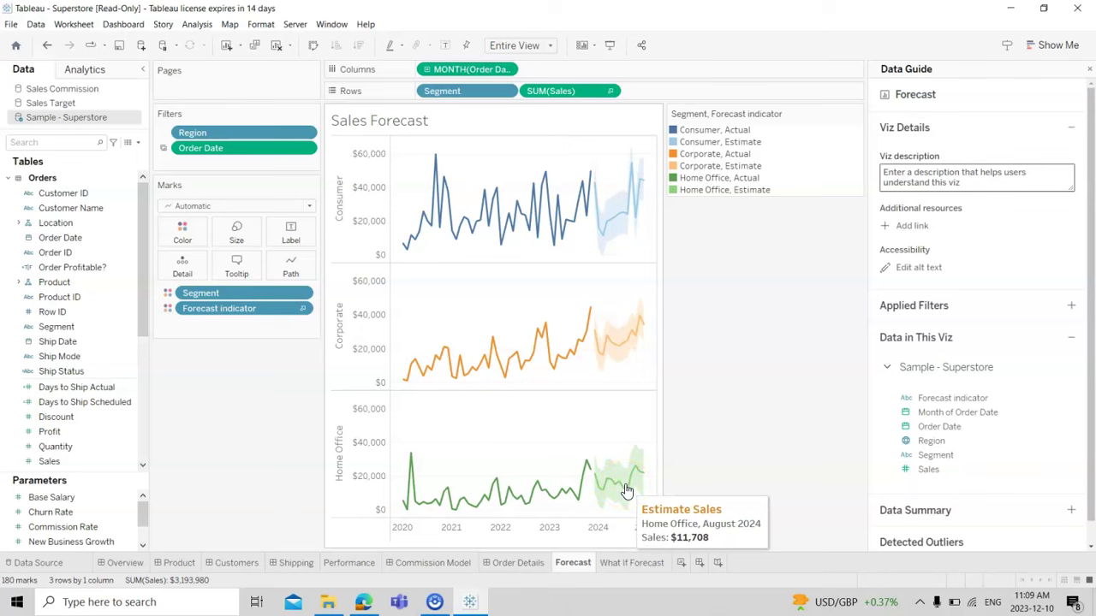
click(612, 563)
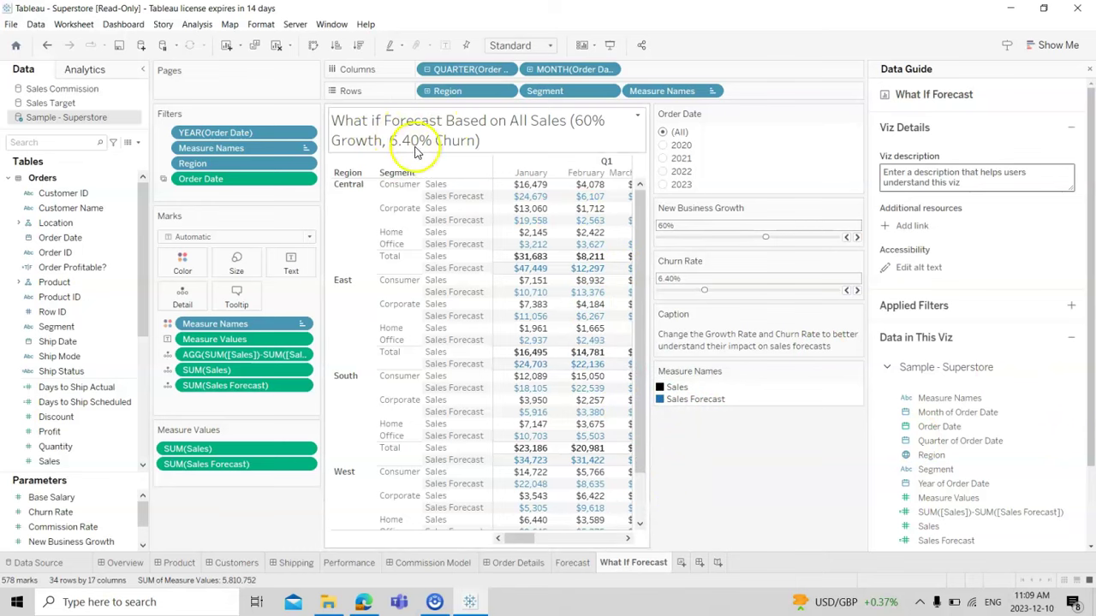
- Scroll the What If Forecast table to the Grand Total: $96,070 January sales against $143,874 forecast
drag(632, 264, 642, 342)
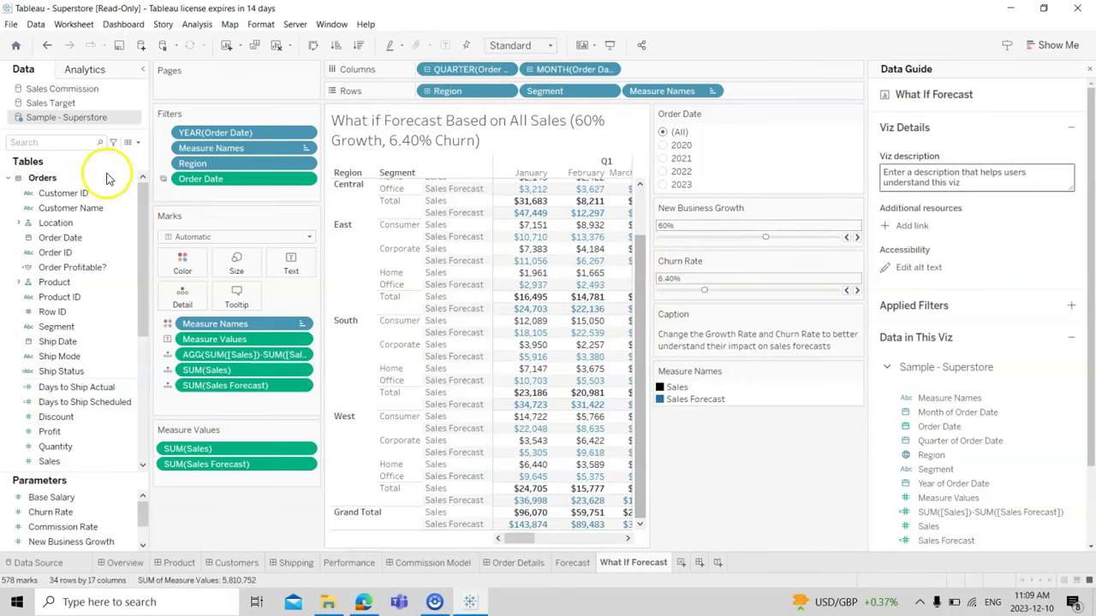
- Open the New Data Source connection choices, then cancel without connecting
click(36, 26)
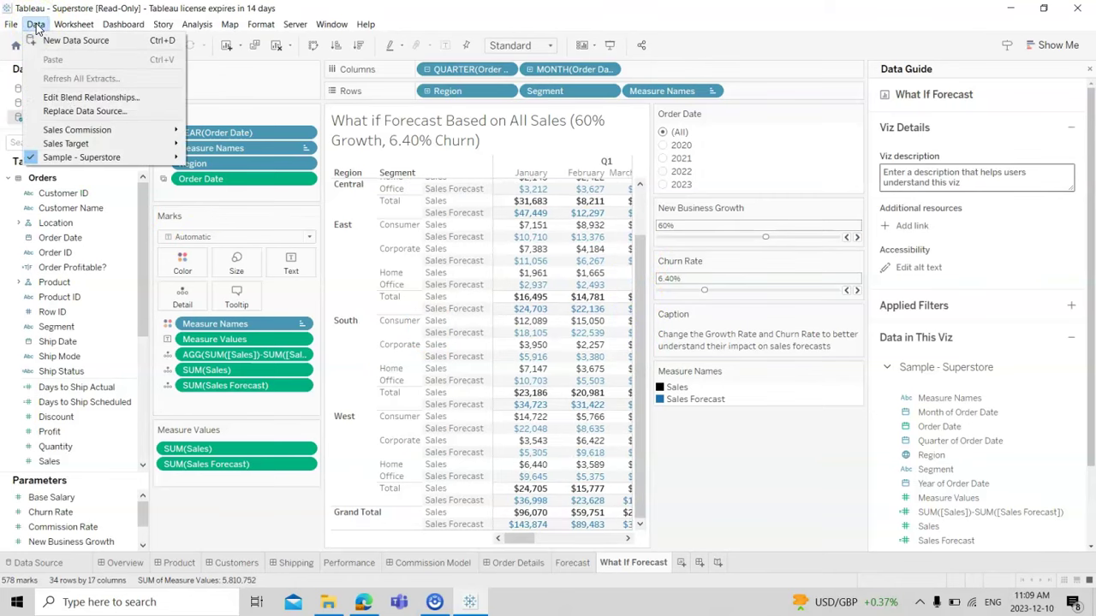
click(48, 40)
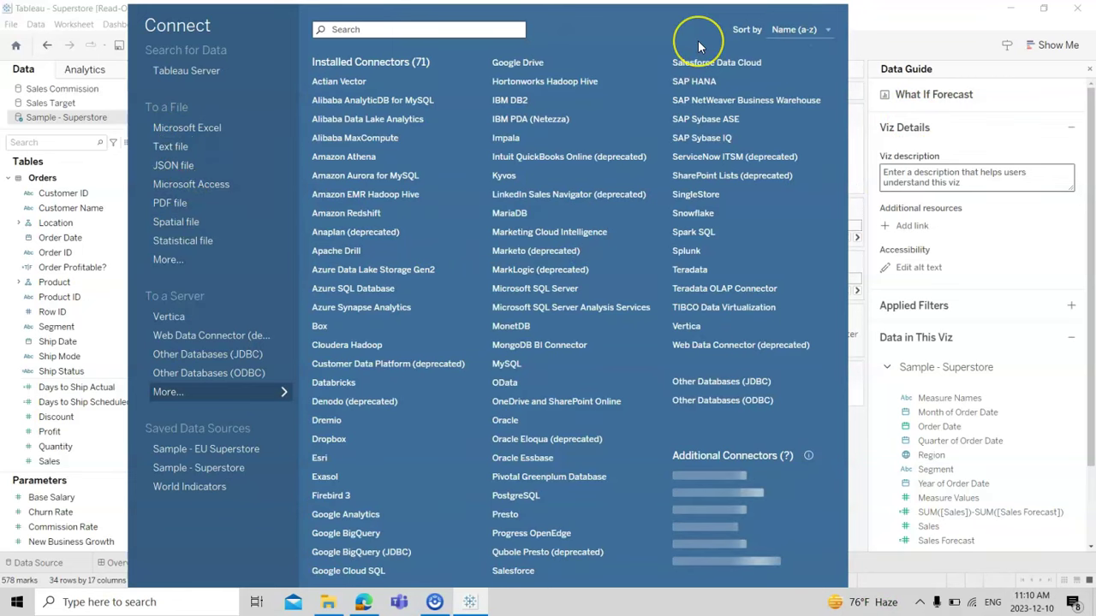
key(Escape)
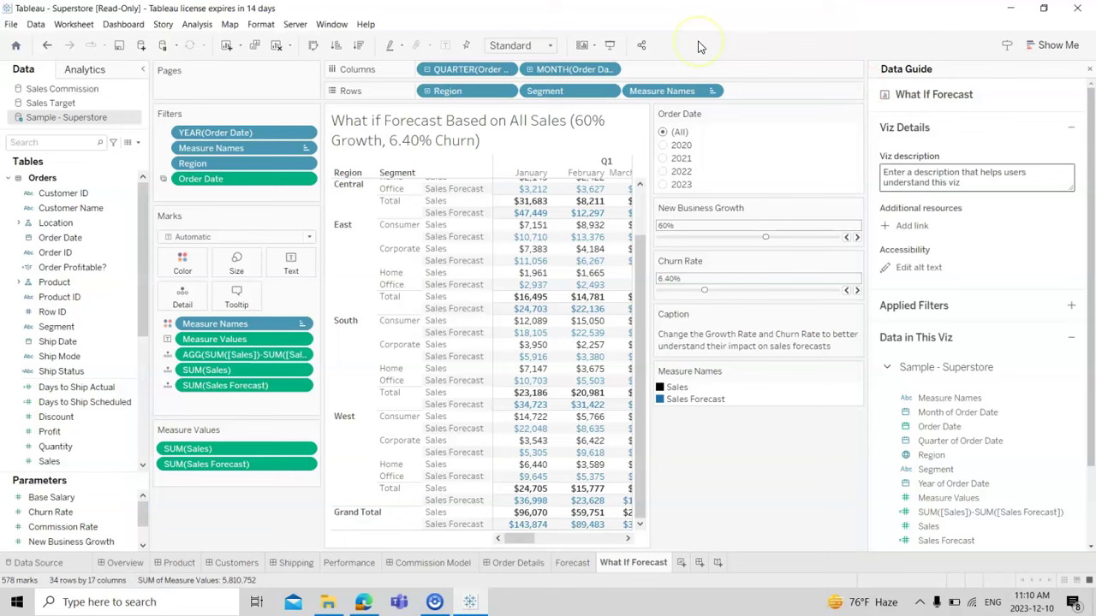
click(35, 23)
key(Escape)
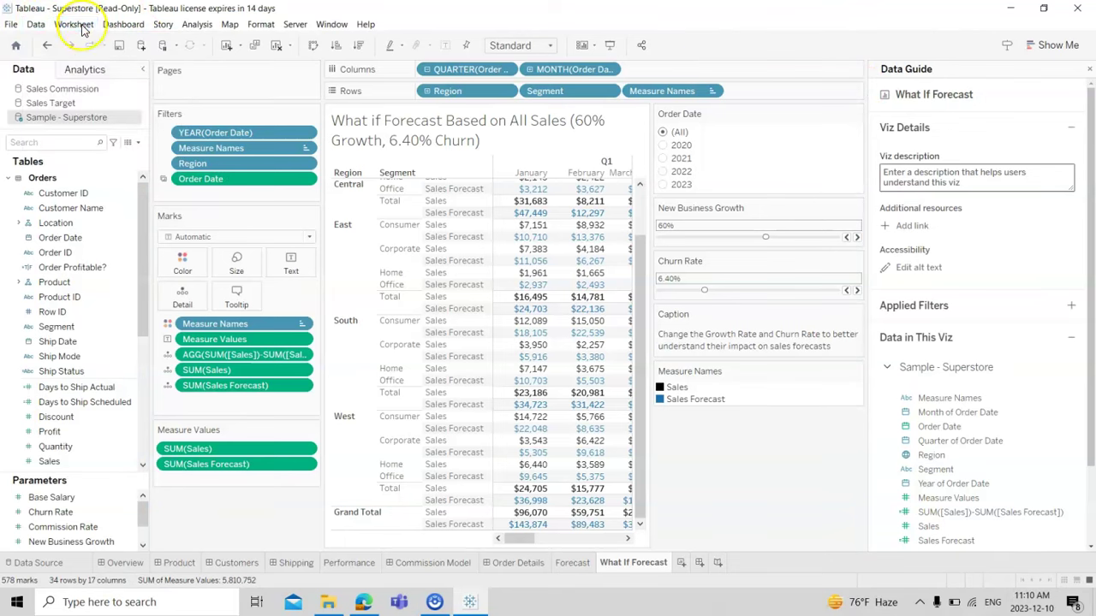
- Create a new blank Dashboard 7 from the Dashboard menu
click(83, 29)
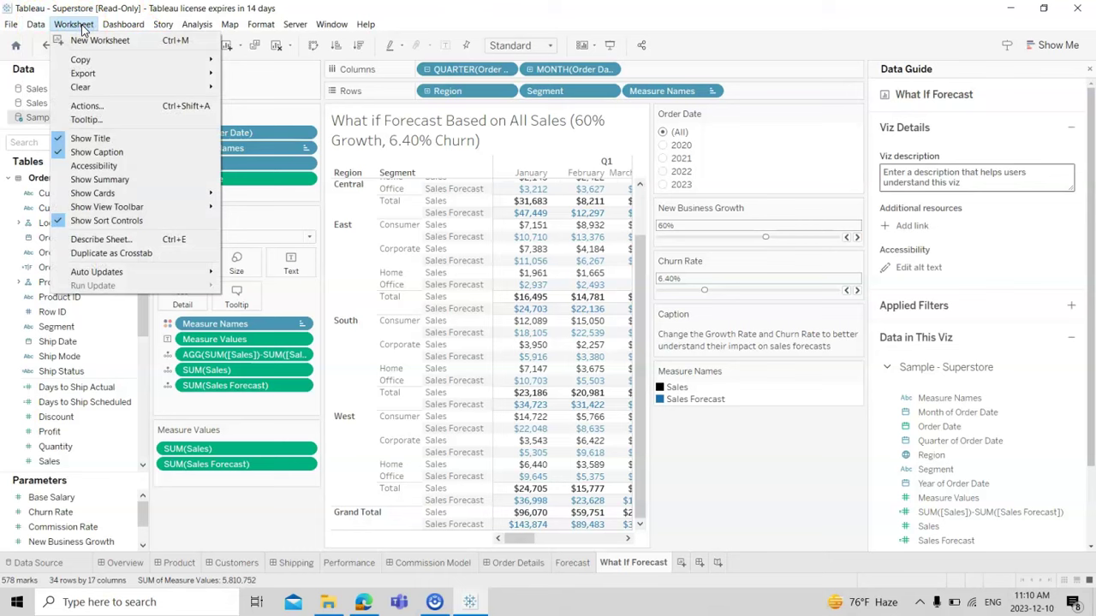
click(120, 26)
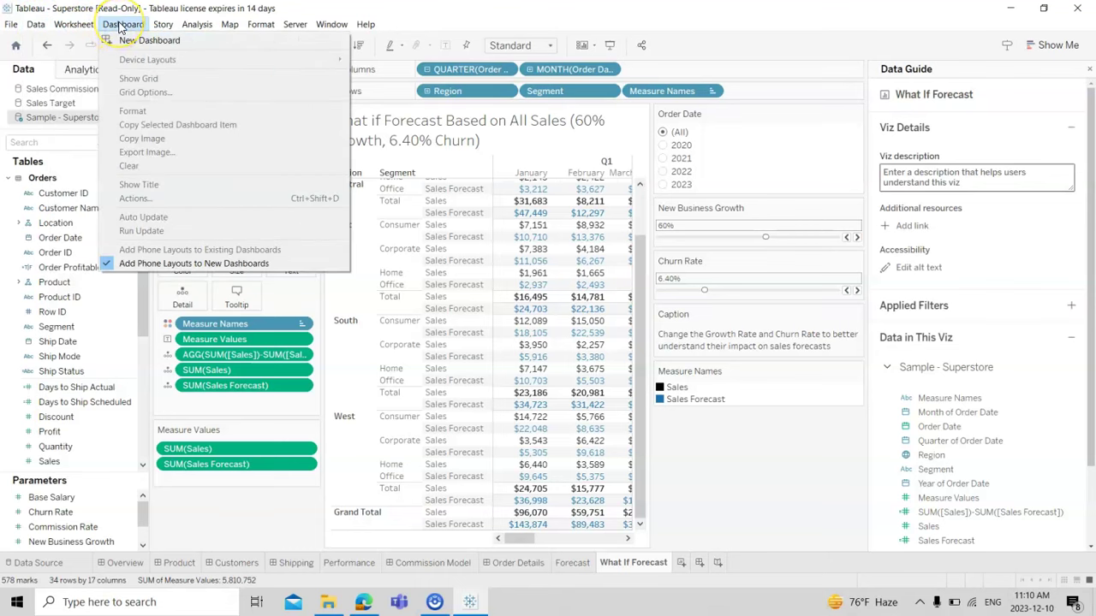
click(130, 42)
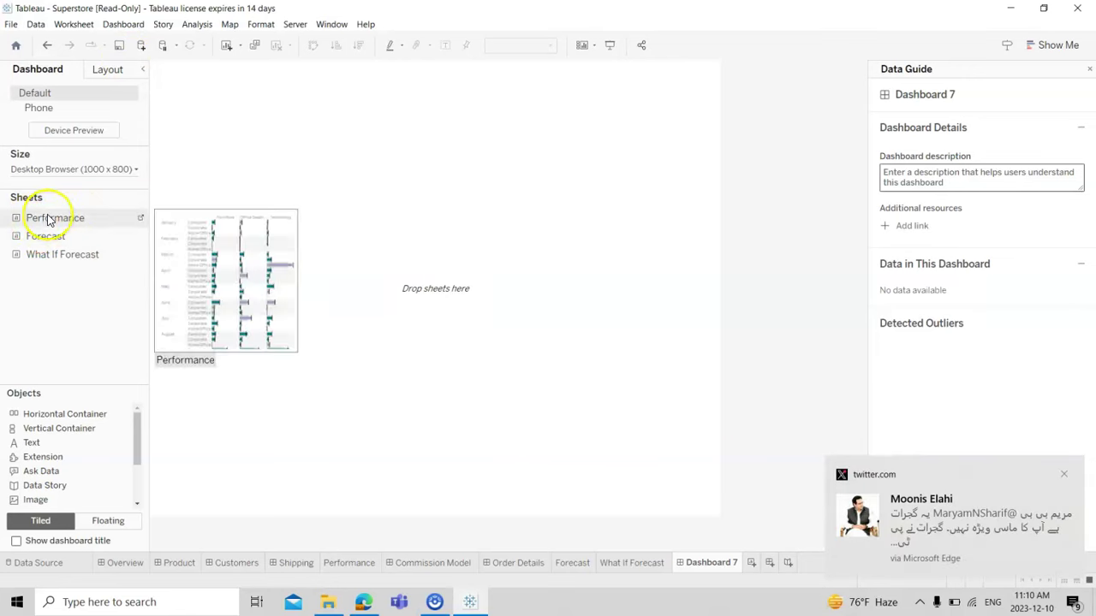
- Add Performance, then Forecast beside it and What If Forecast below, onto Dashboard 7
click(1064, 475)
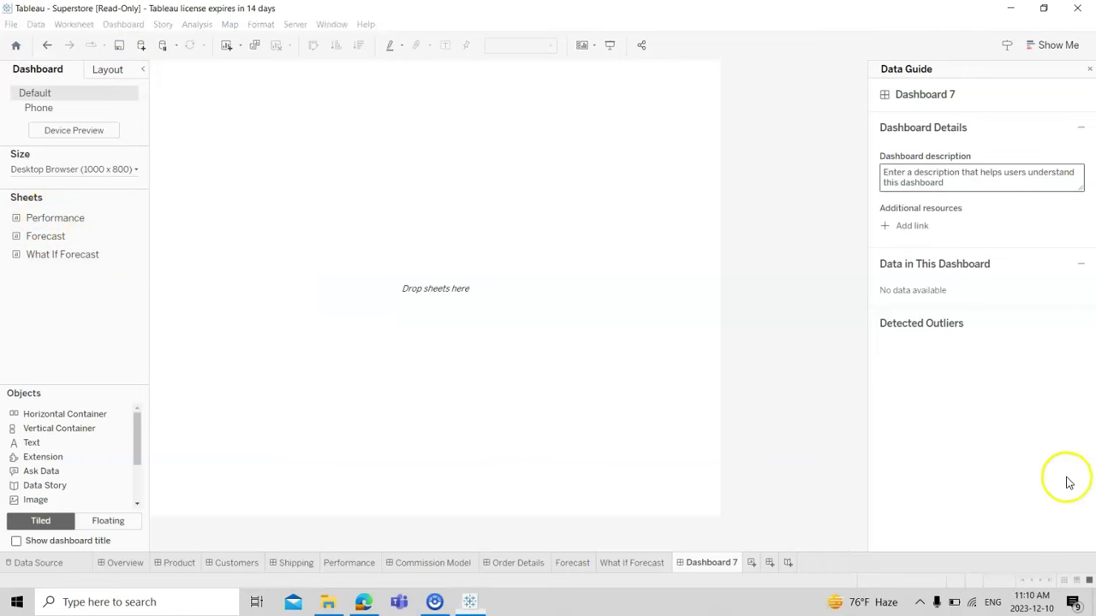
double_click(28, 219)
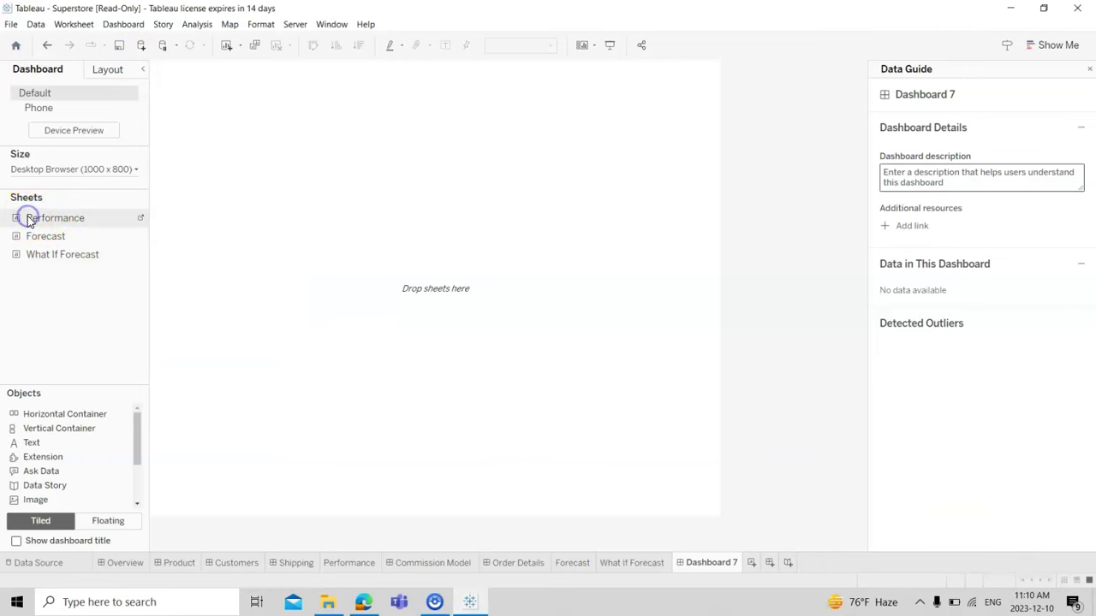
mouse_move(22, 222)
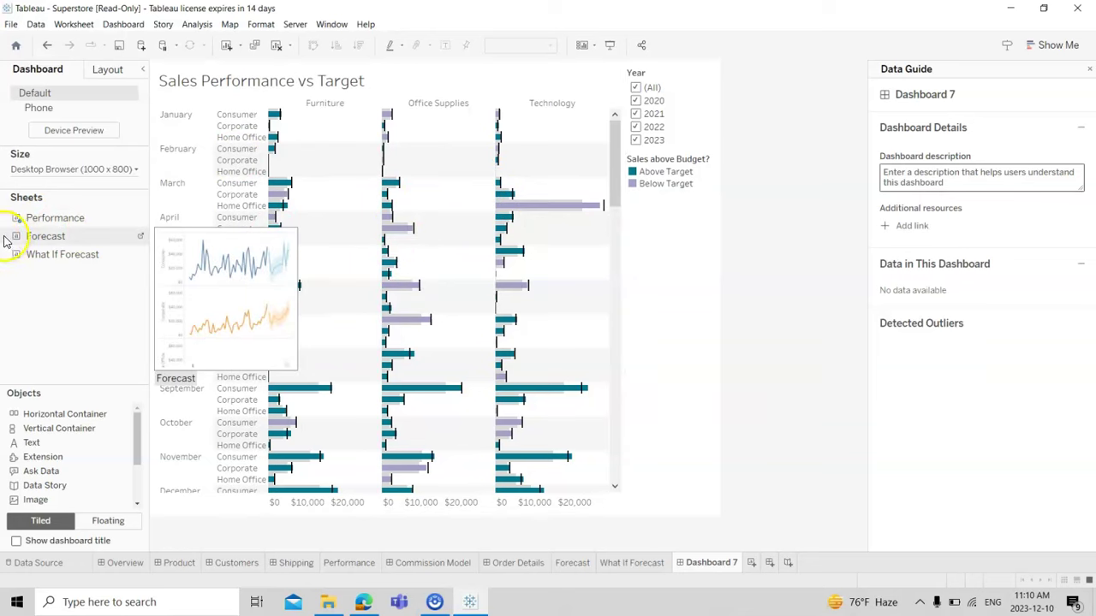
double_click(38, 240)
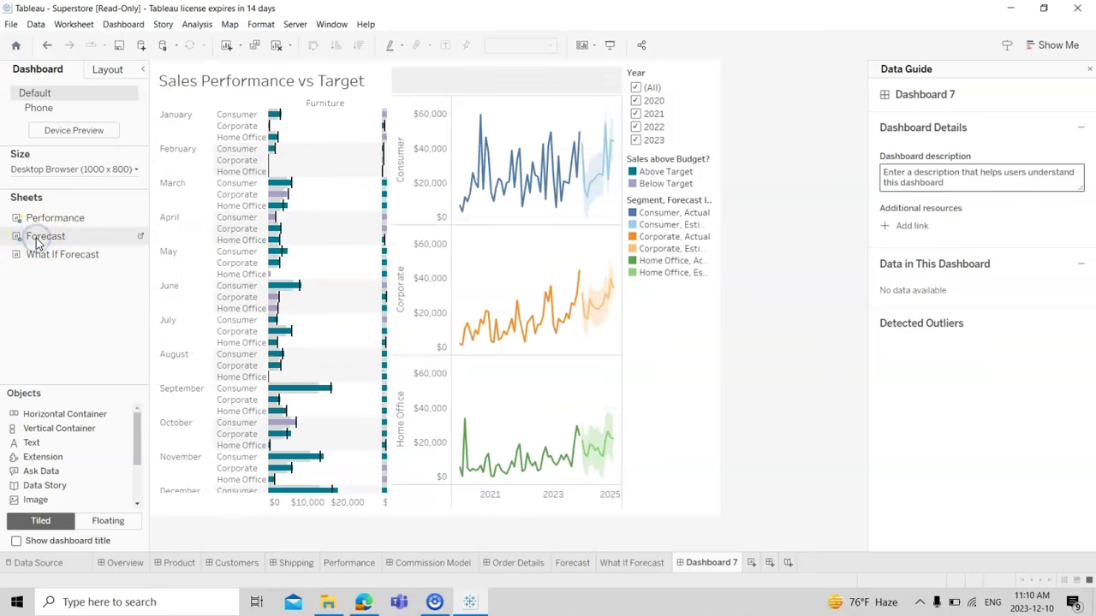
mouse_move(20, 254)
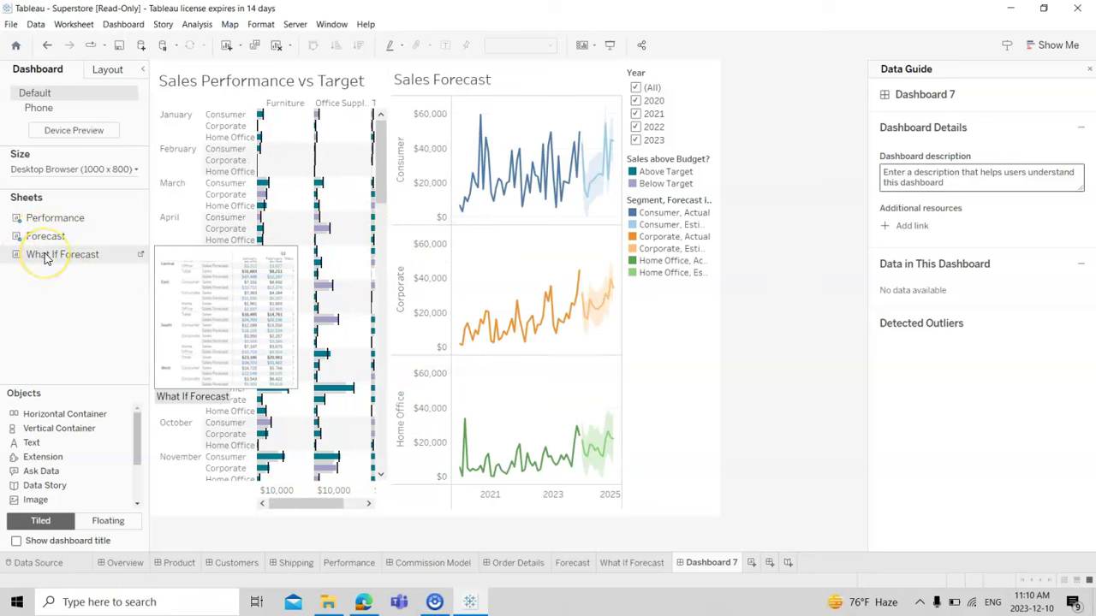
click(47, 259)
double_click(45, 253)
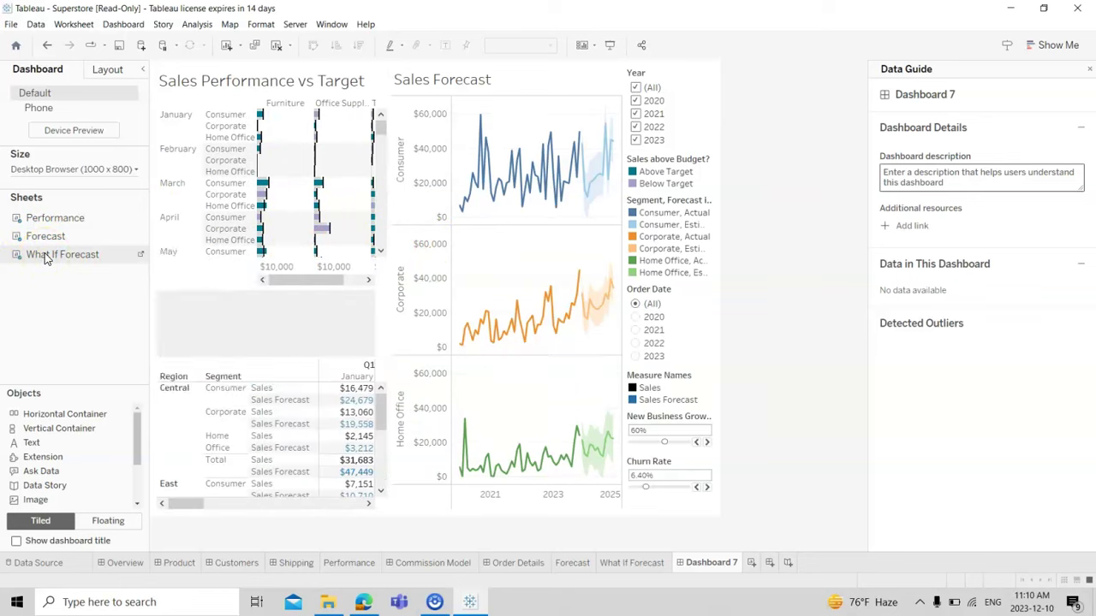
click(95, 275)
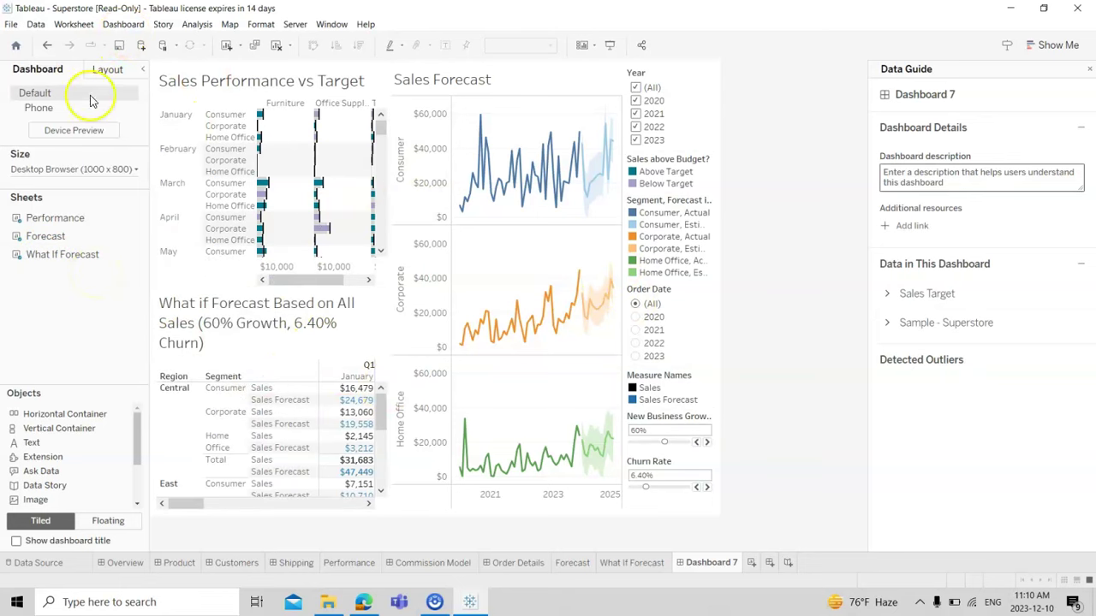
click(124, 25)
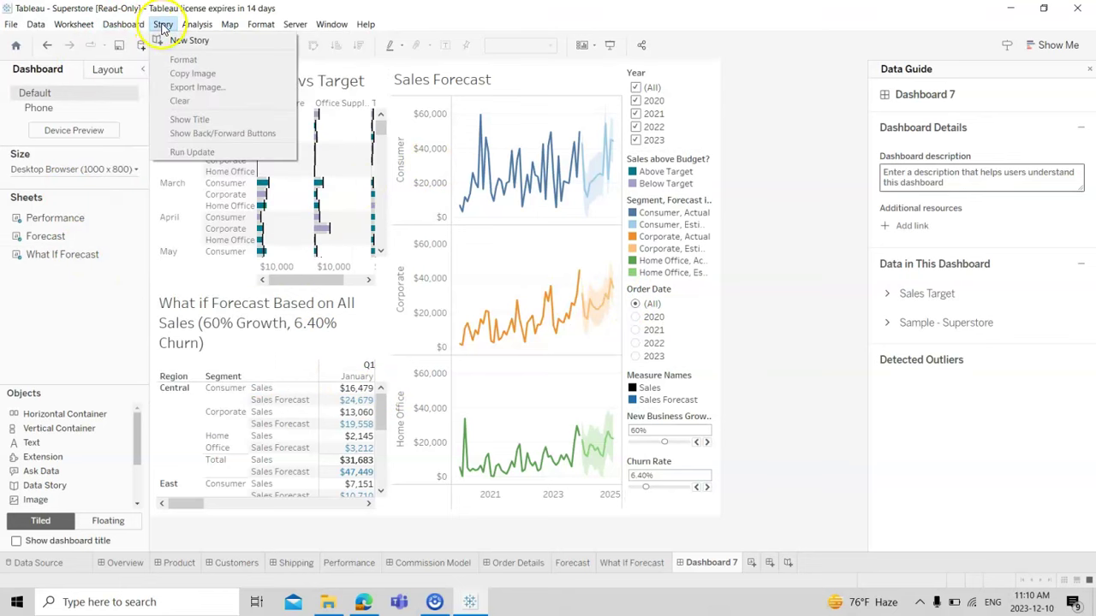
- Create Story 1, caption its point 'Custumers Loyality building', and drop the Product sheet in
click(165, 41)
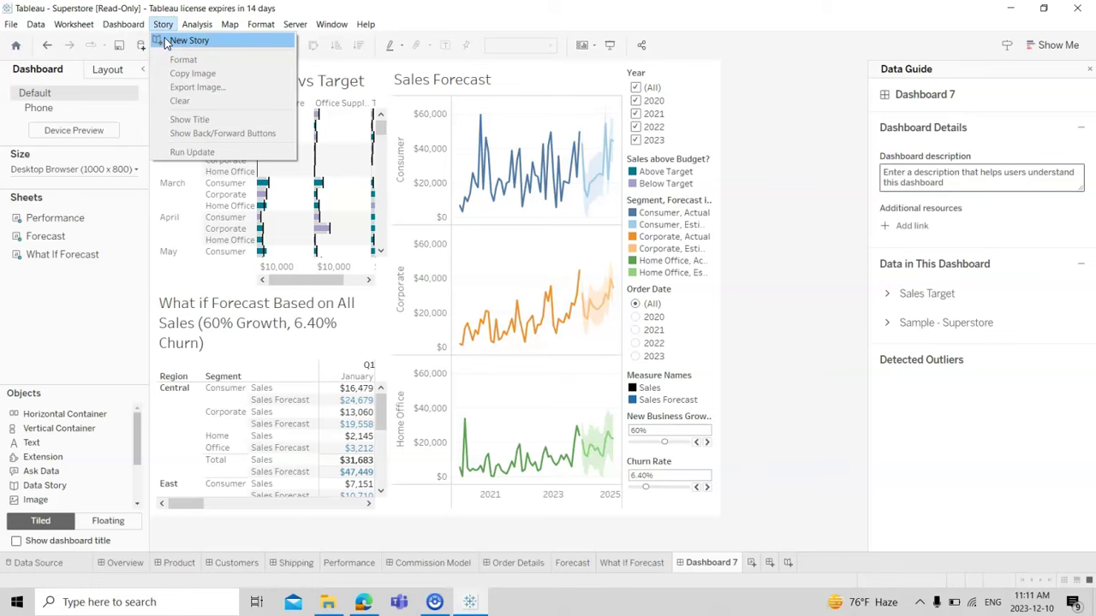
click(187, 41)
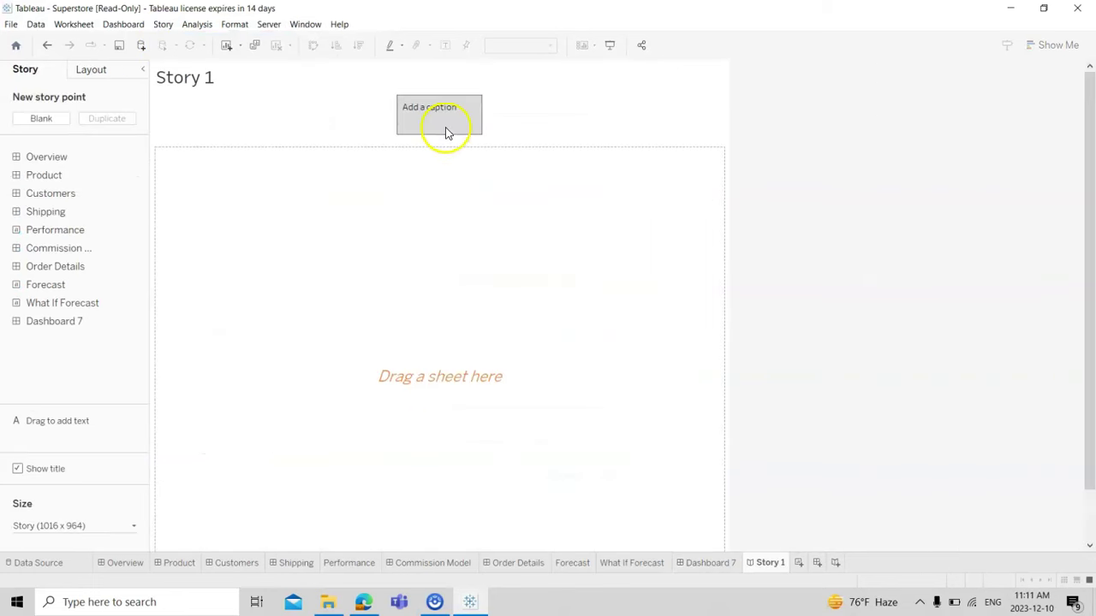
double_click(438, 120)
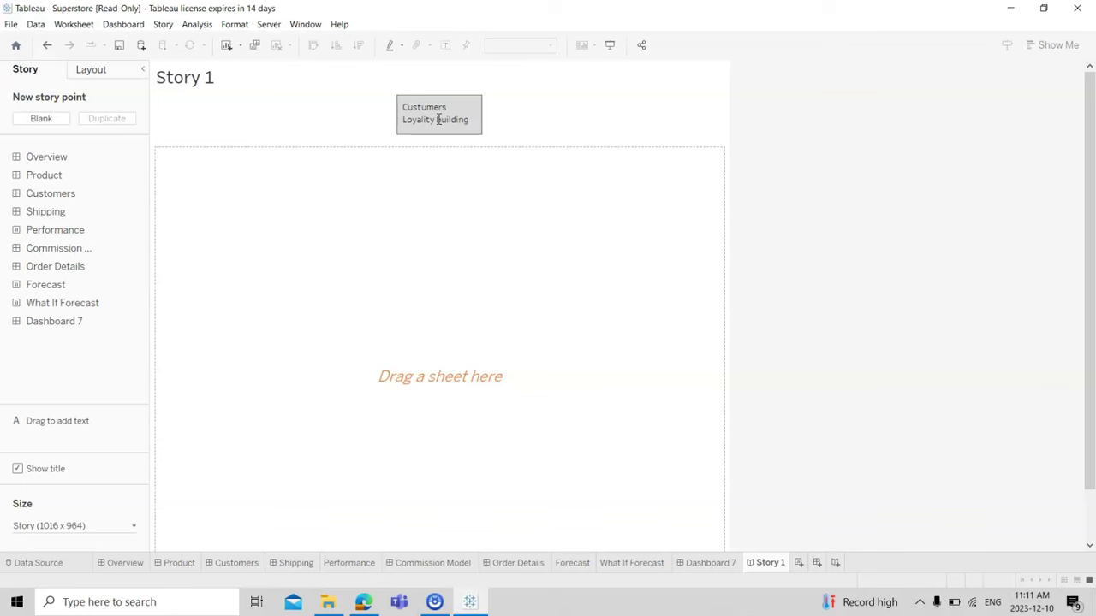
click(36, 177)
drag(36, 180, 435, 328)
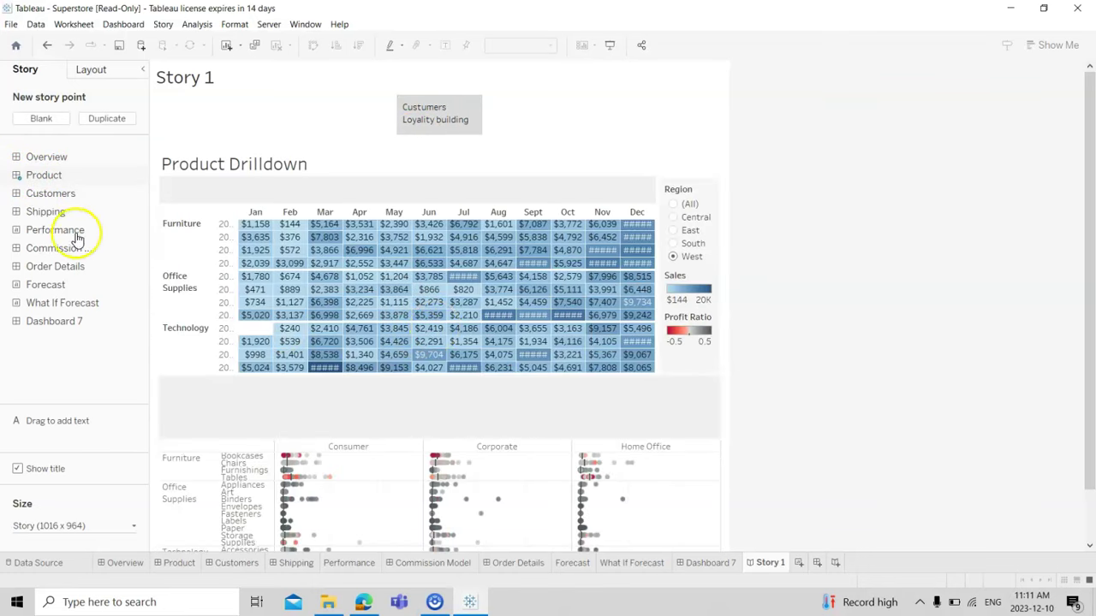
- Replace the story point's sheet with Shipping, then Performance, finally settling on Order Details
drag(47, 211, 573, 372)
drag(46, 237, 344, 313)
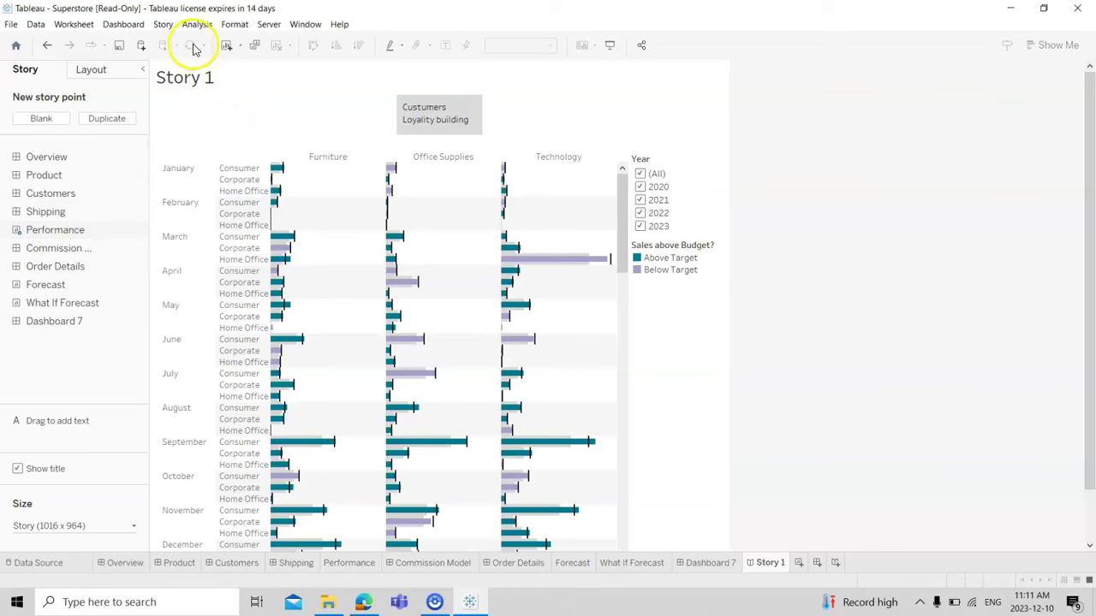
mouse_move(130, 256)
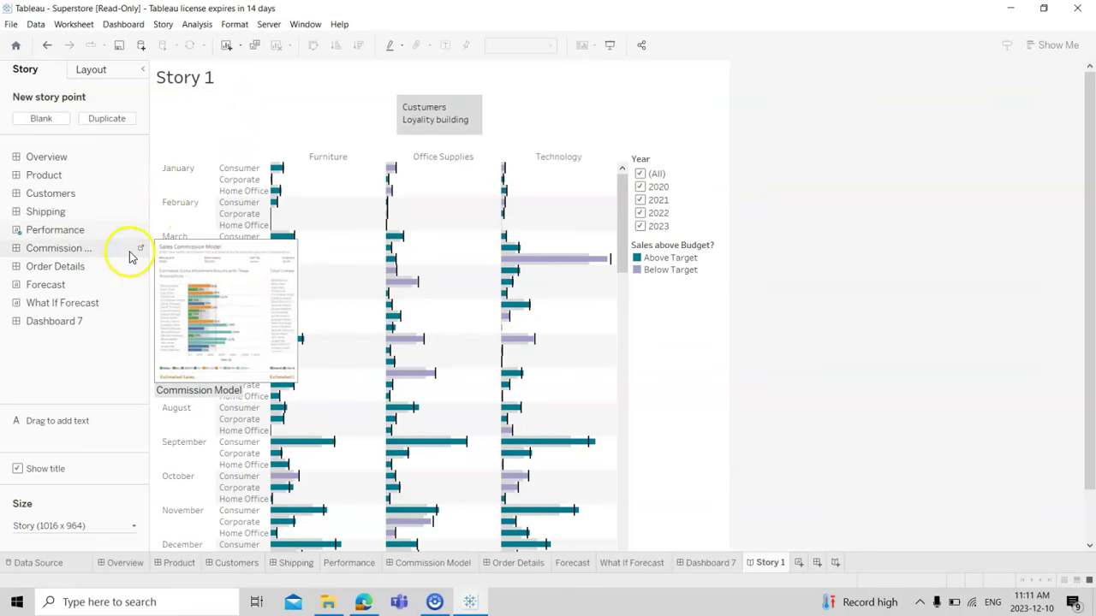
drag(69, 266, 506, 154)
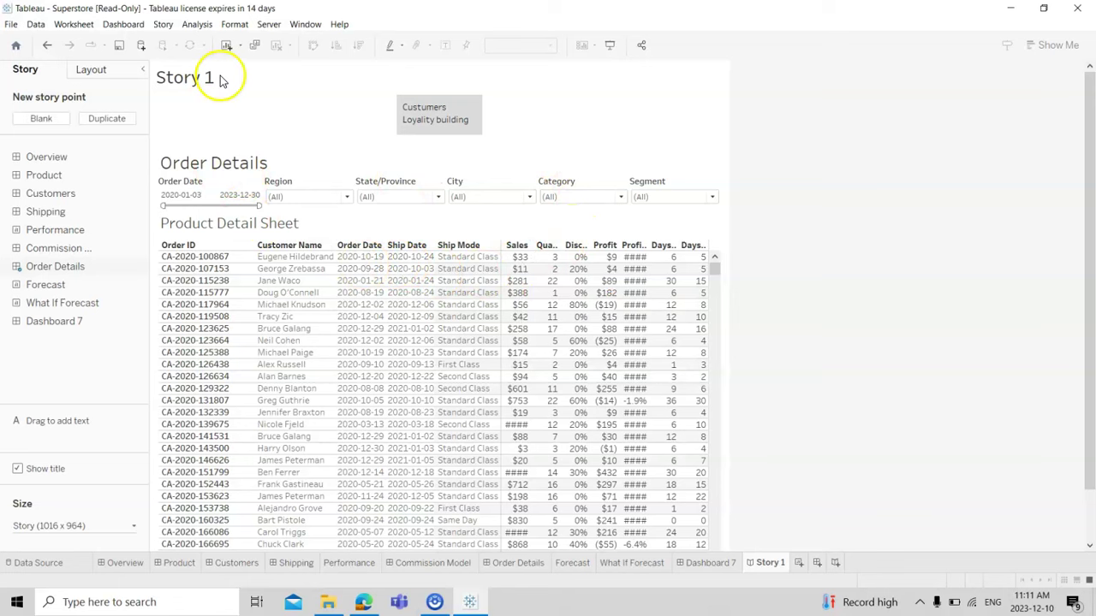
click(190, 26)
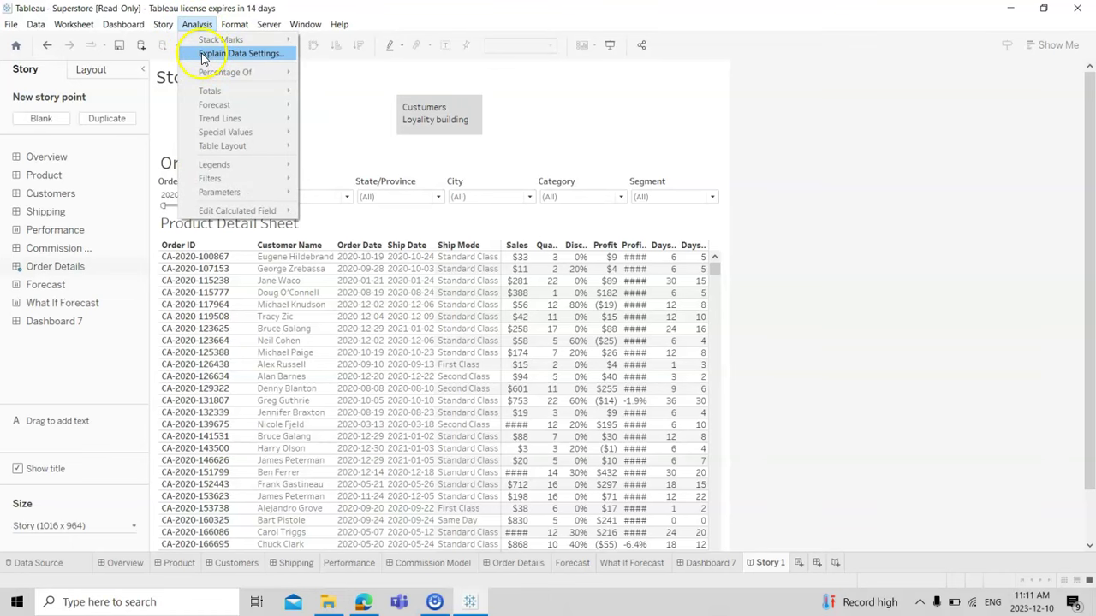
click(204, 57)
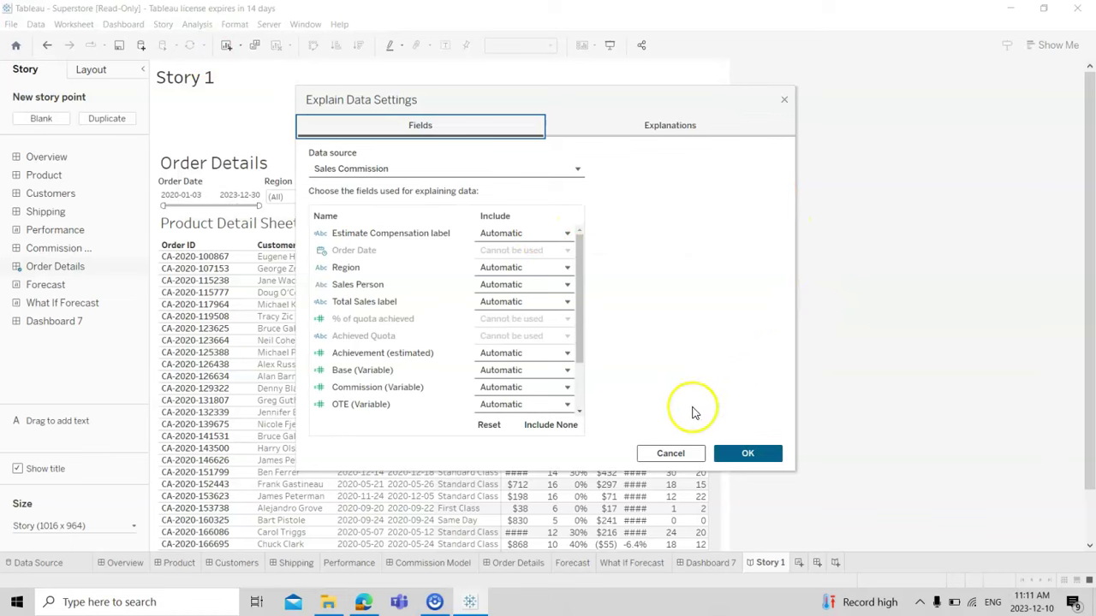
drag(579, 288, 573, 362)
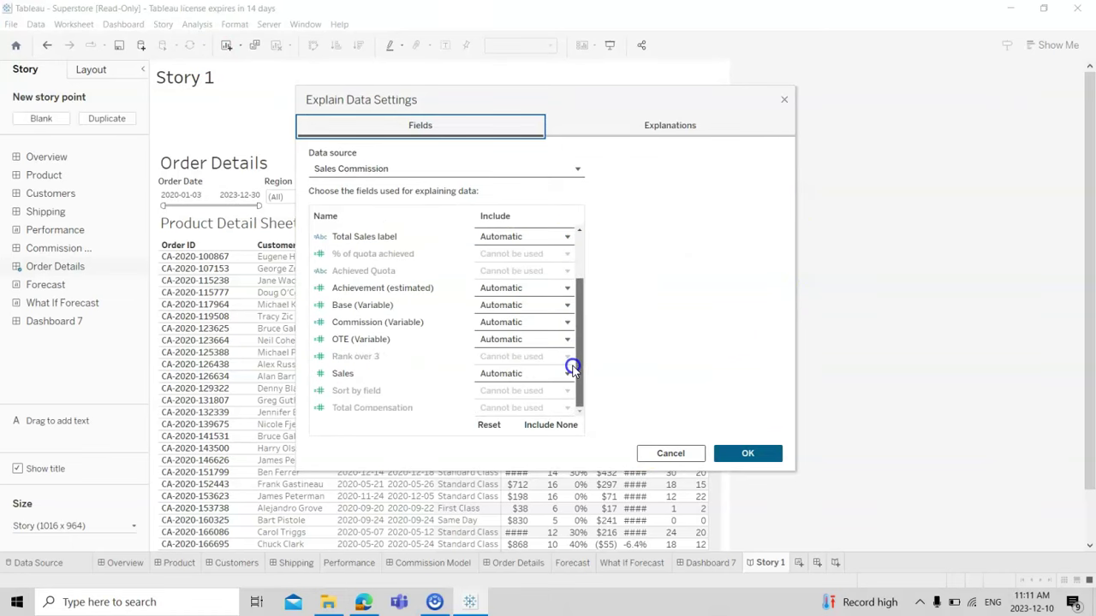
click(568, 371)
click(664, 453)
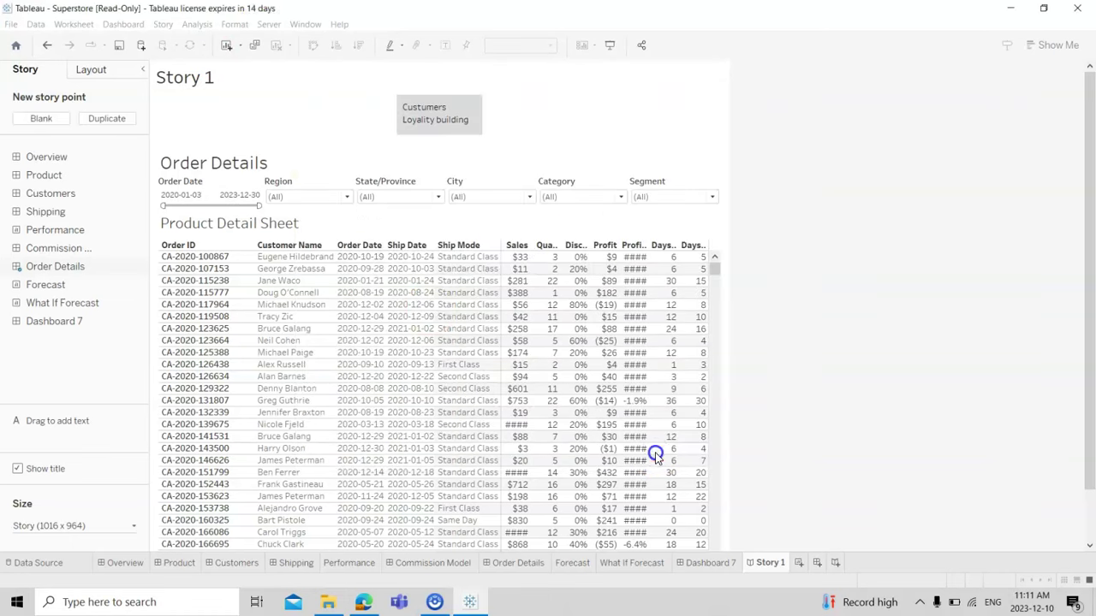
click(244, 26)
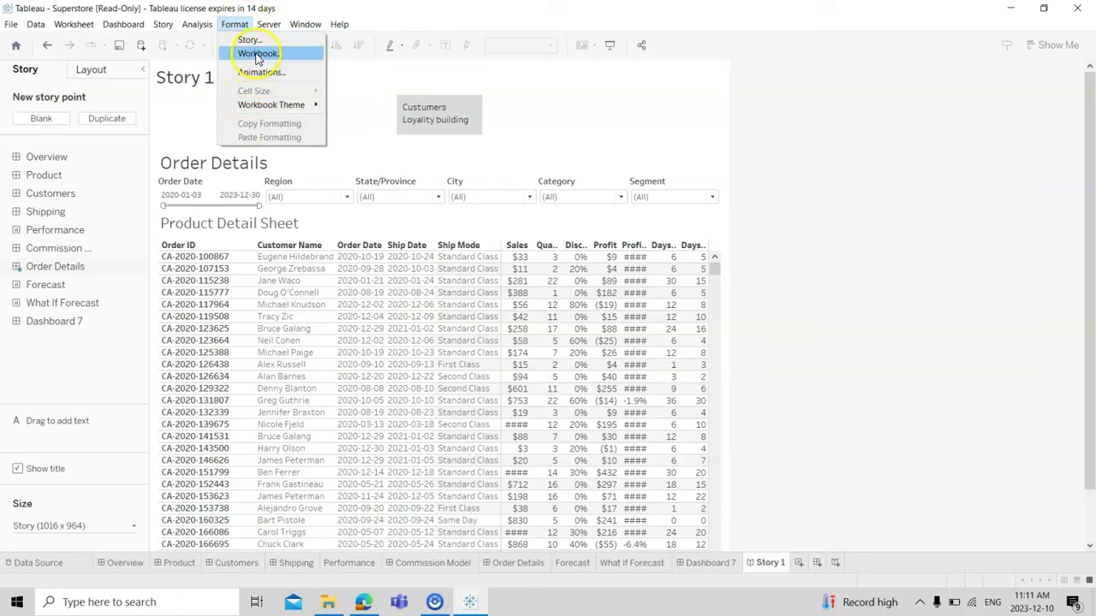
click(268, 26)
click(268, 26)
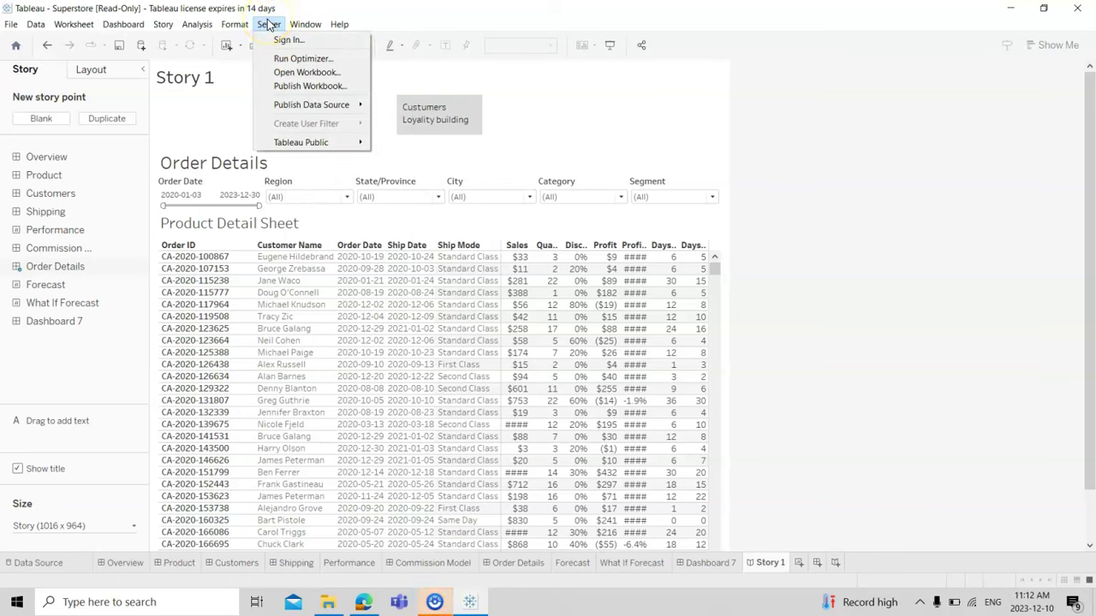
mouse_move(291, 142)
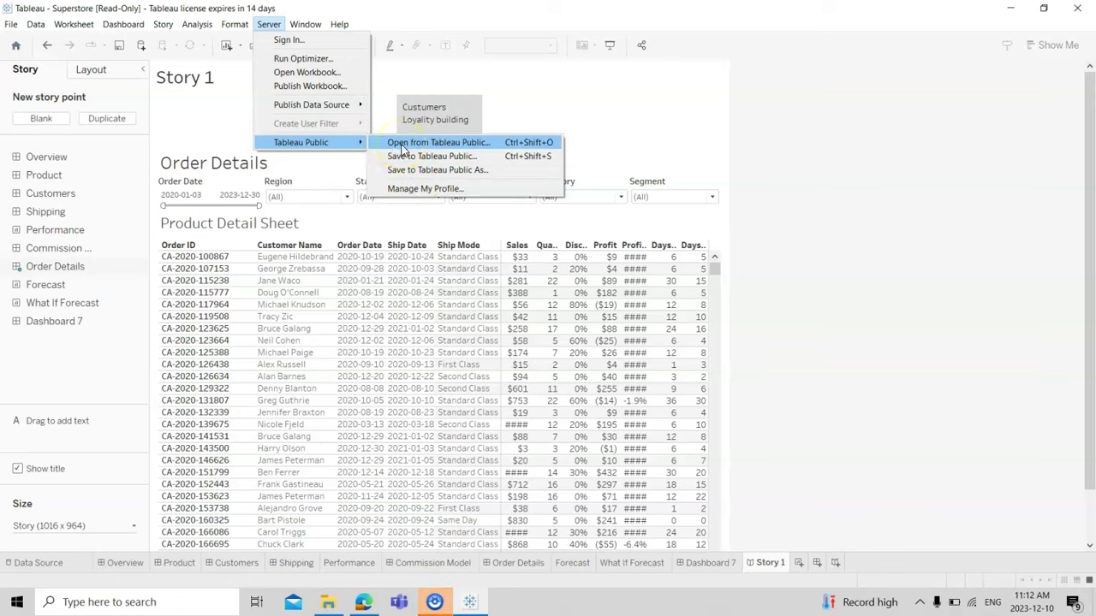
mouse_move(336, 110)
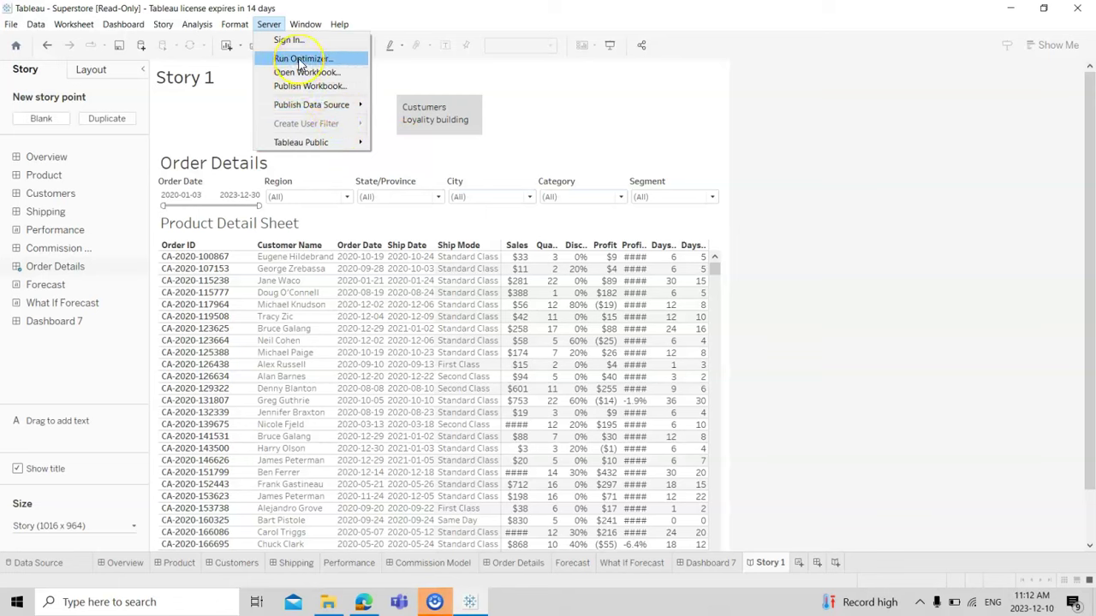
click(305, 23)
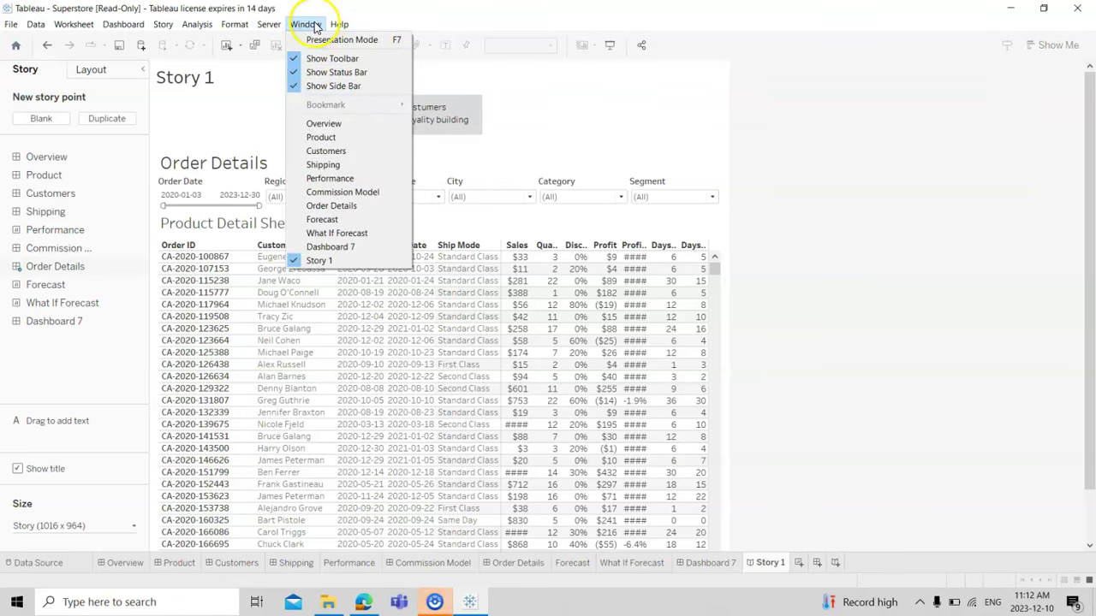
click(305, 24)
click(9, 26)
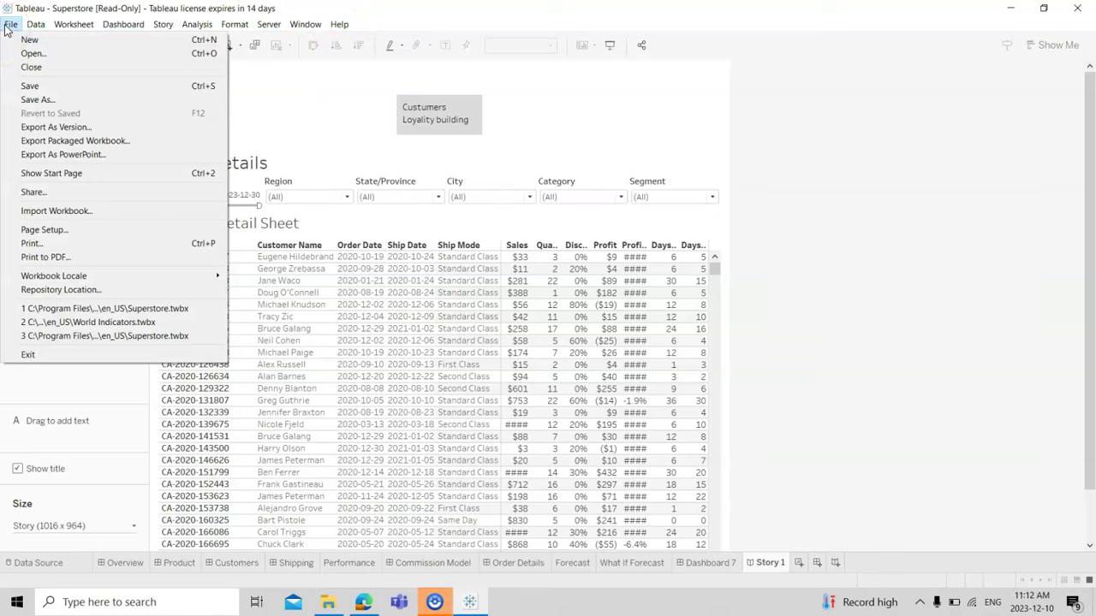
click(820, 274)
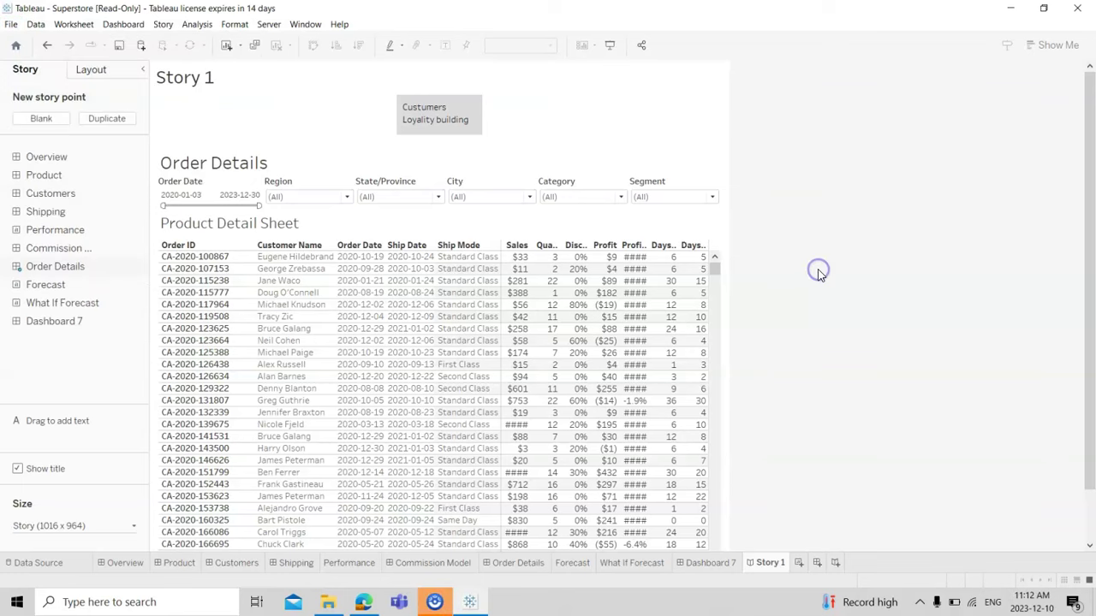